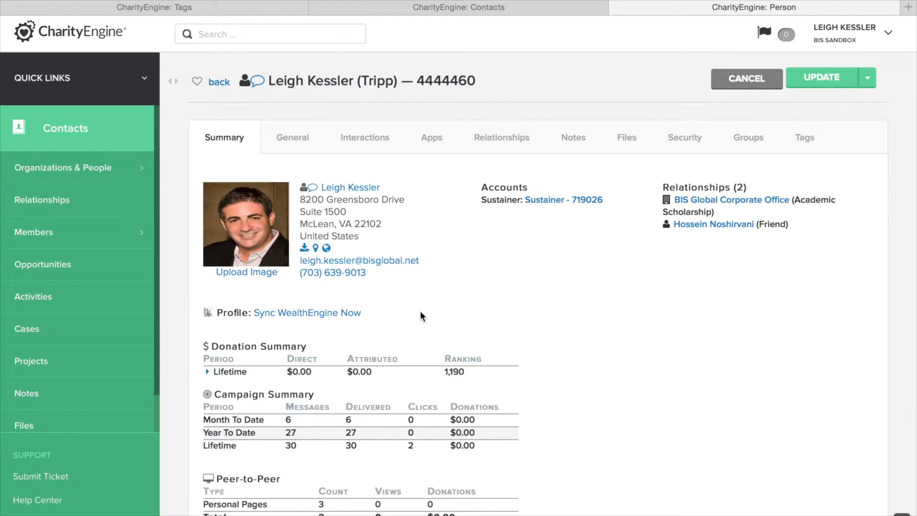
# - Review the contact's assigned tags, then view the custom tag list with Shelter and Volunteer
pyautogui.click(805, 139)
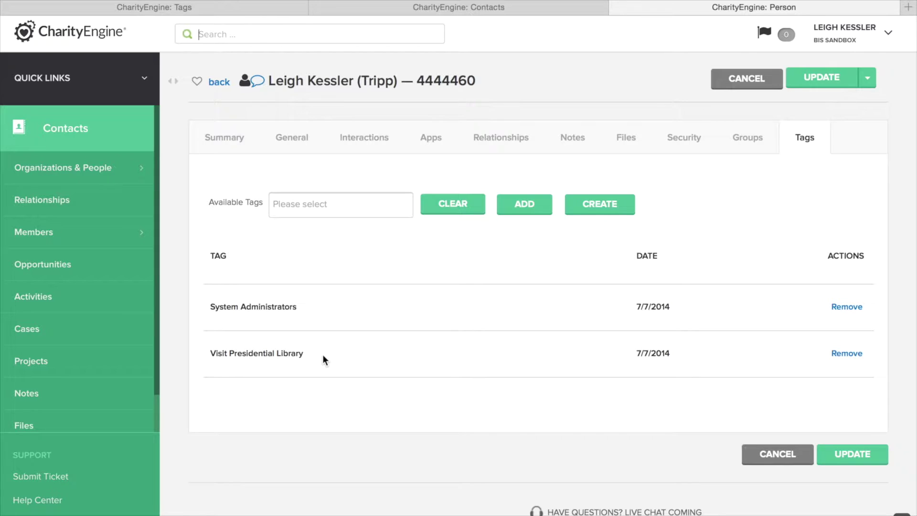
pyautogui.click(197, 8)
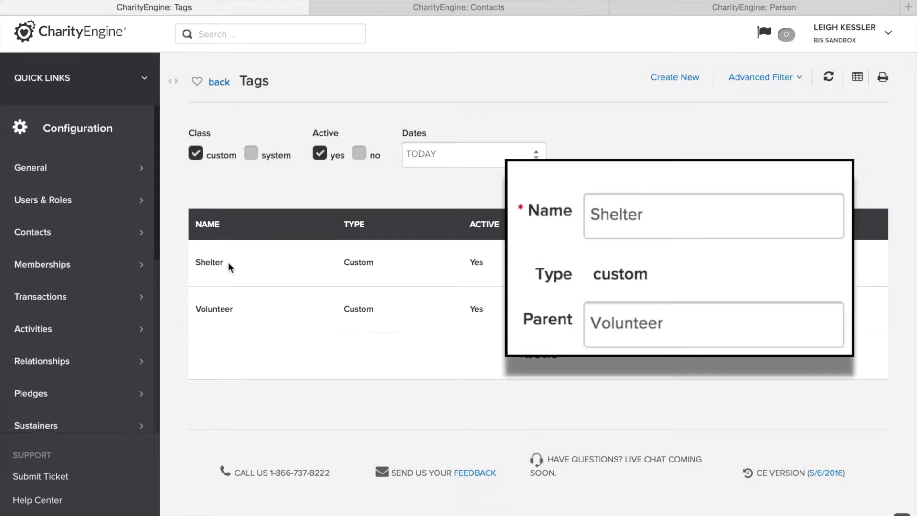
# - Begin a new tag record from the Tags configuration page
pyautogui.click(673, 78)
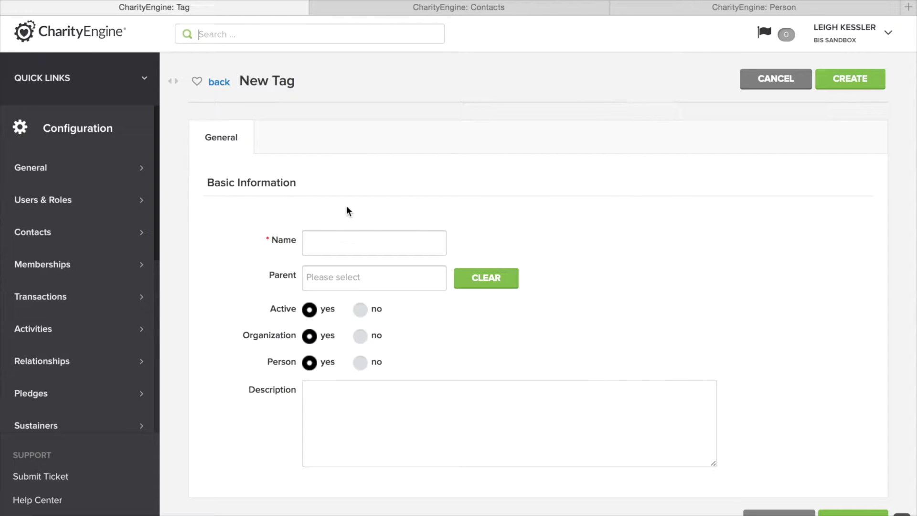
# - Create and save the tag 'Onsite-In Home' with Volunteer as its parent tag
pyautogui.click(323, 238)
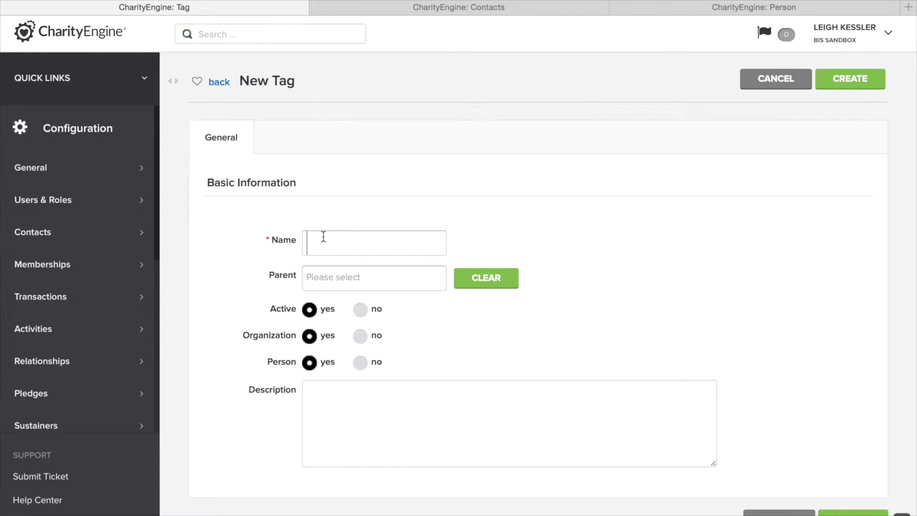
pyautogui.write('Onsite-In Home')
pyautogui.click(351, 279)
pyautogui.scroll(-2, 356, 363)
pyautogui.scroll(-2, 355, 364)
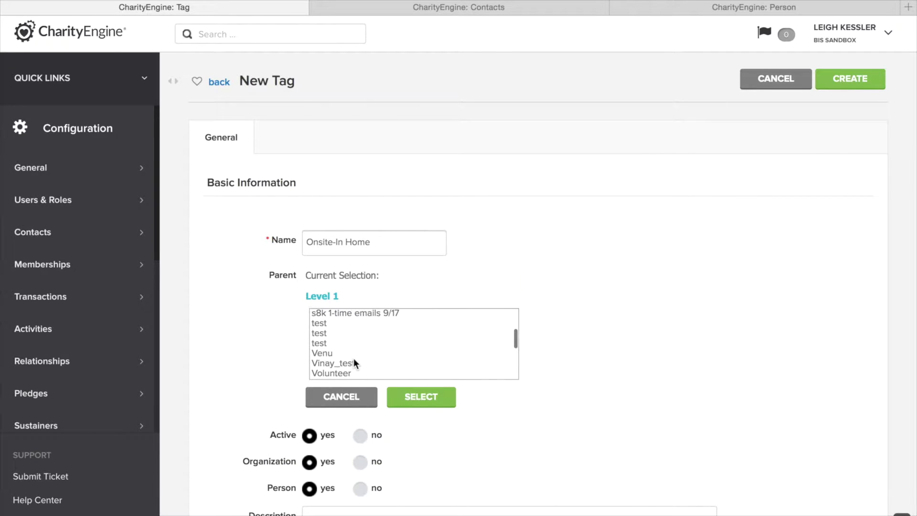
pyautogui.click(347, 371)
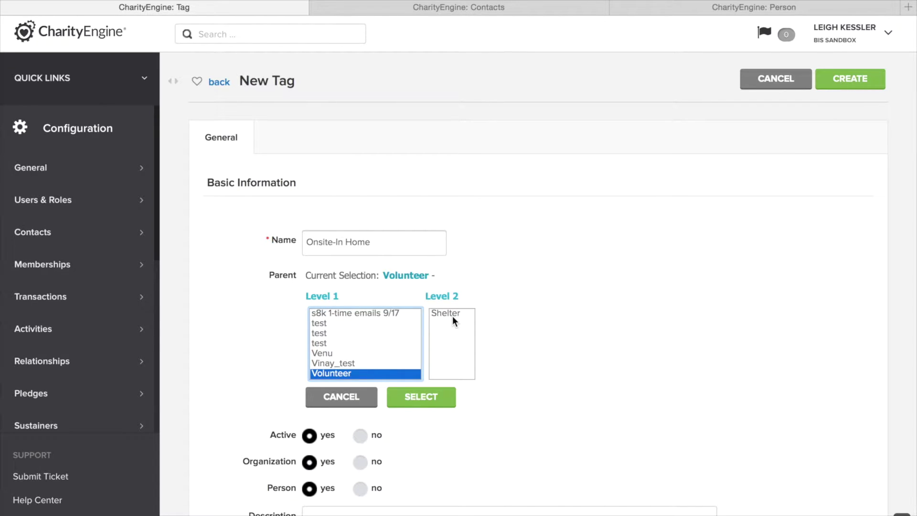
pyautogui.click(423, 399)
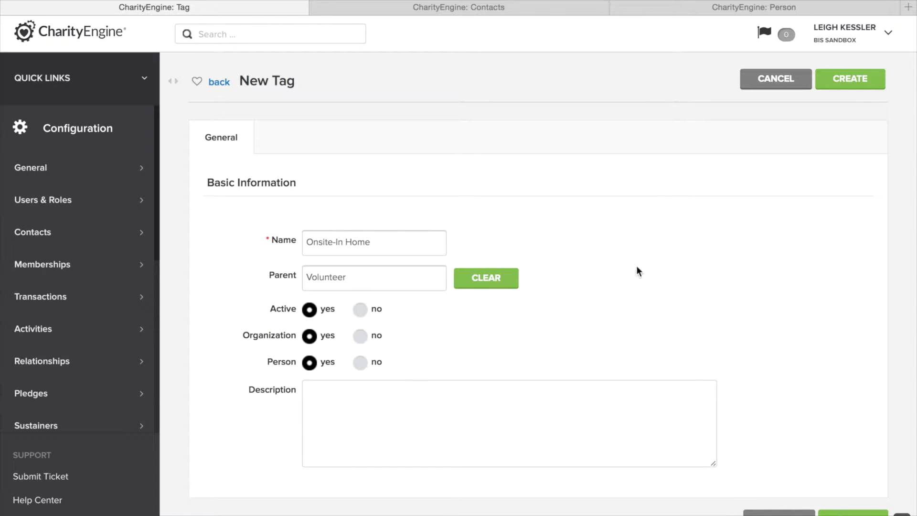
pyautogui.click(870, 77)
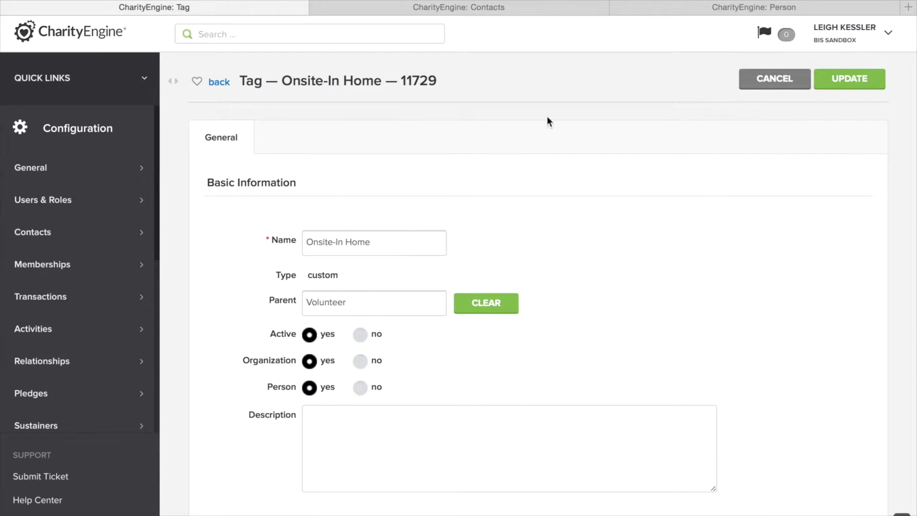
# - Check the Tags list for Onsite-In Home, then return to the contact's record
pyautogui.click(219, 83)
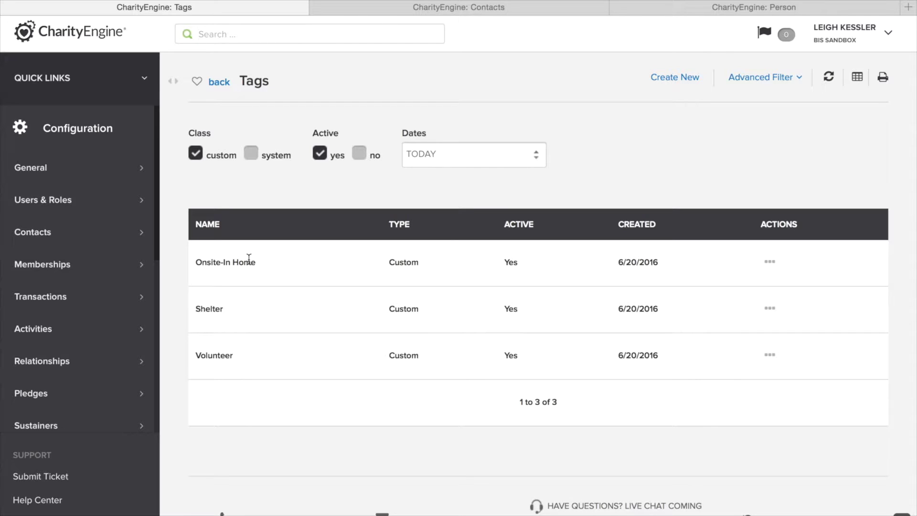
pyautogui.click(701, 7)
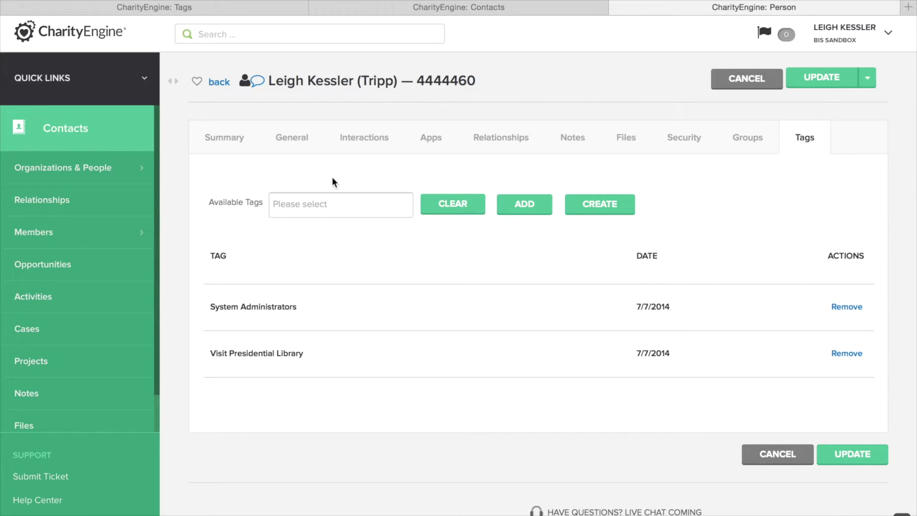
# - Add the Onsite-In Home tag from the Volunteer group to the contact
pyautogui.click(302, 197)
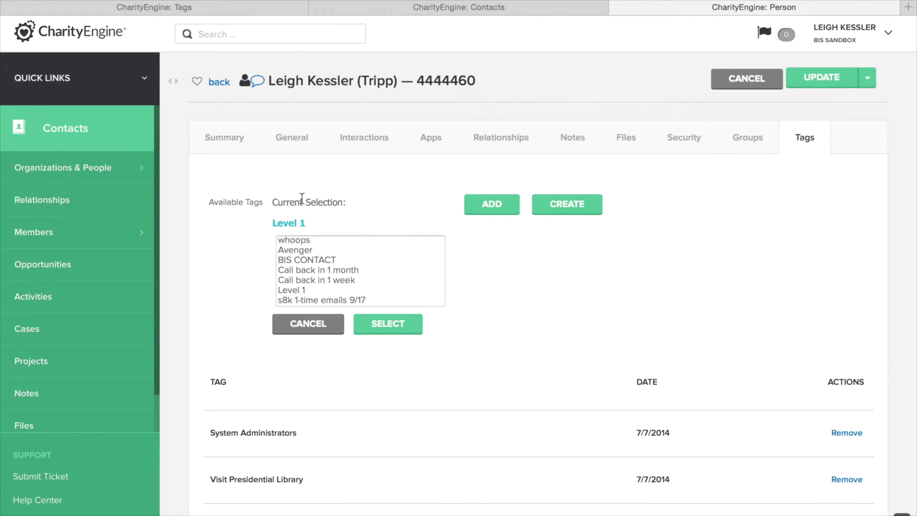
pyautogui.scroll(-3, 303, 267)
pyautogui.scroll(-2, 303, 267)
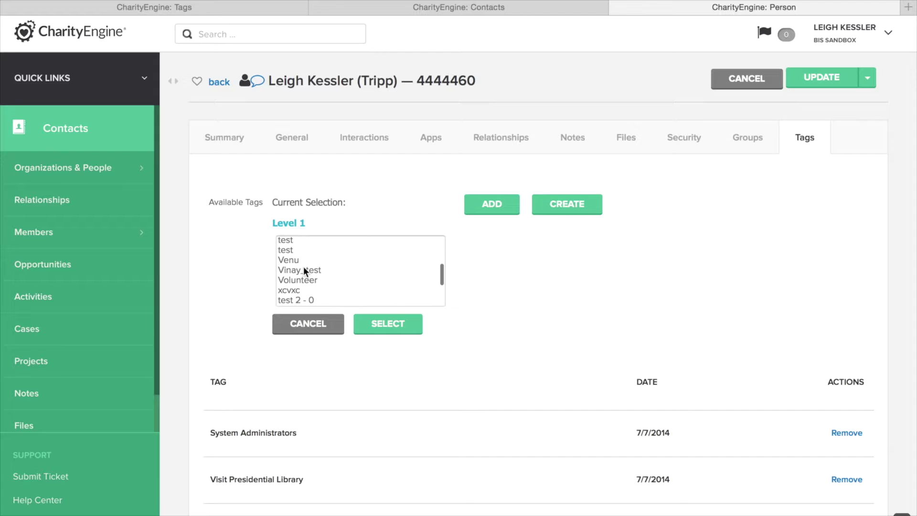
pyautogui.click(303, 280)
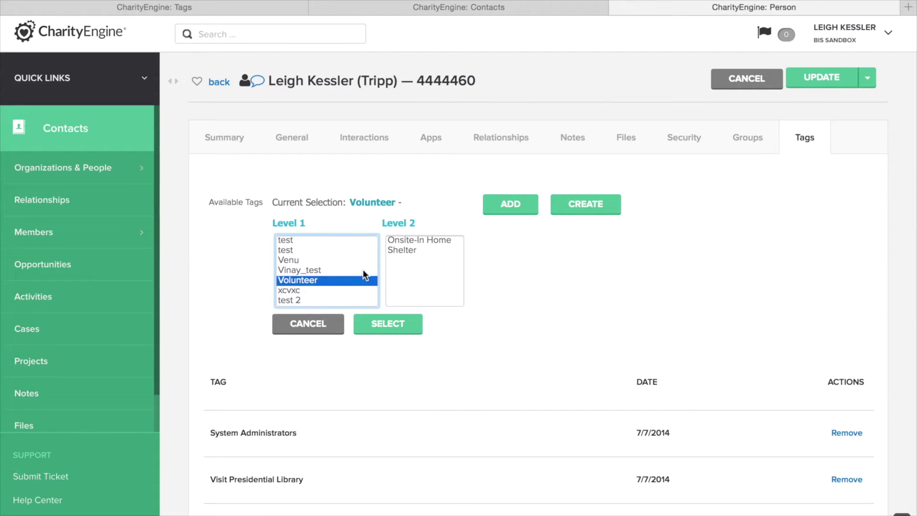
pyautogui.click(422, 240)
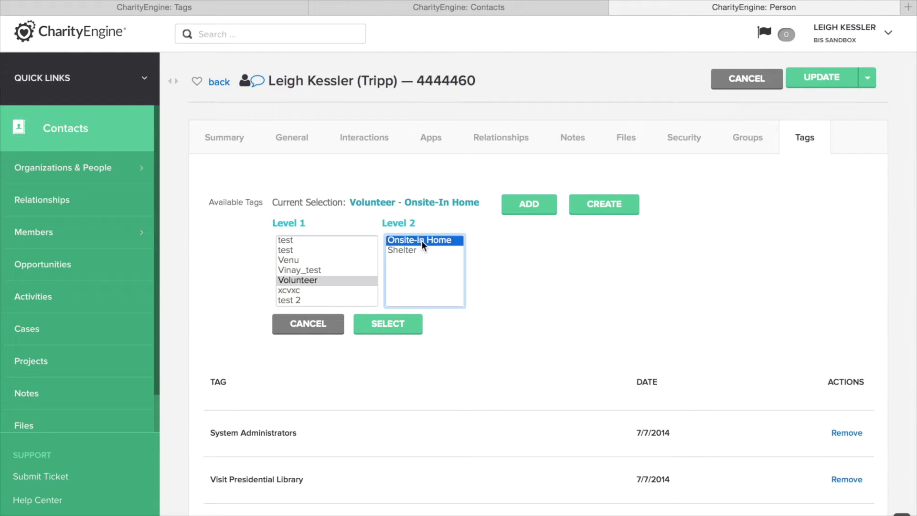
pyautogui.click(534, 207)
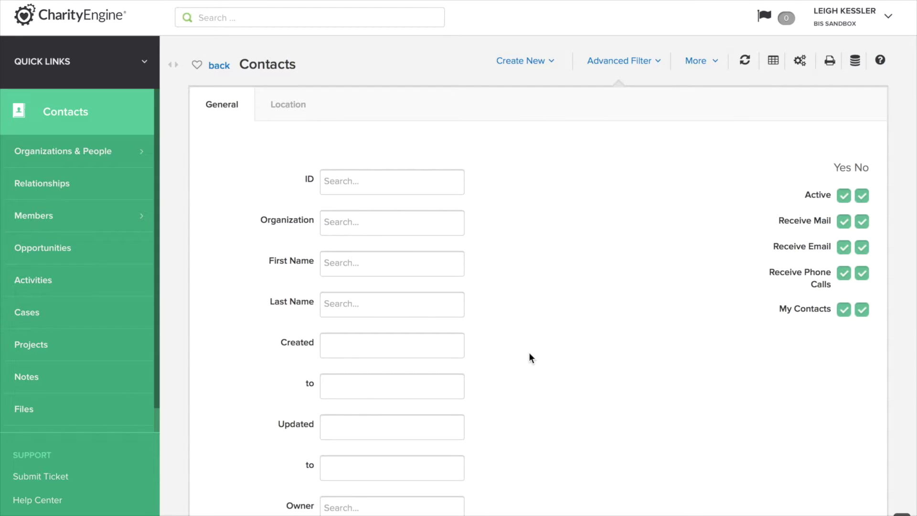
# - Set the contact filter's Tag to Visit Presidential Library
pyautogui.scroll(-6, 529, 353)
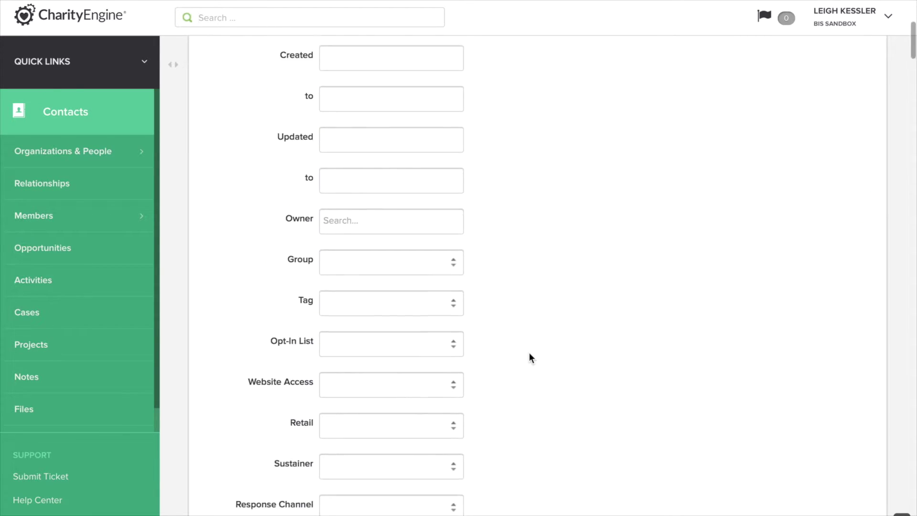
pyautogui.scroll(-1, 530, 356)
pyautogui.click(399, 246)
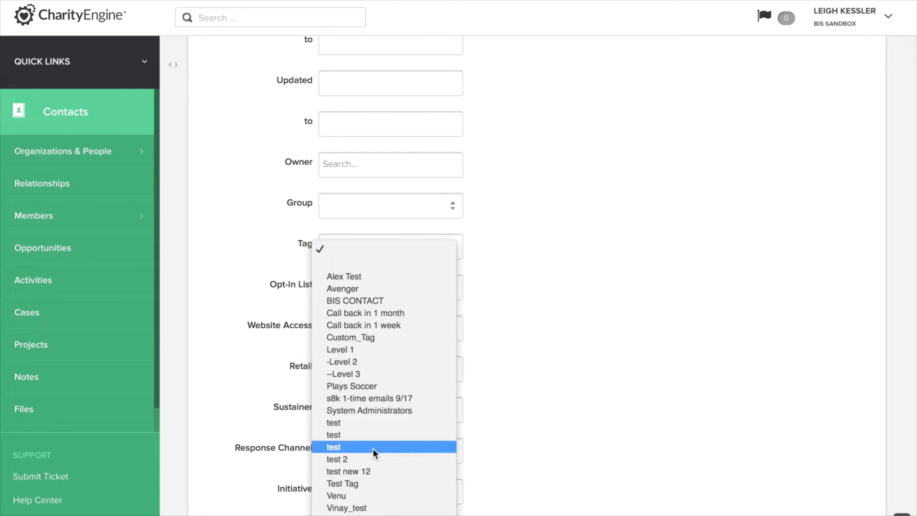
pyautogui.click(373, 470)
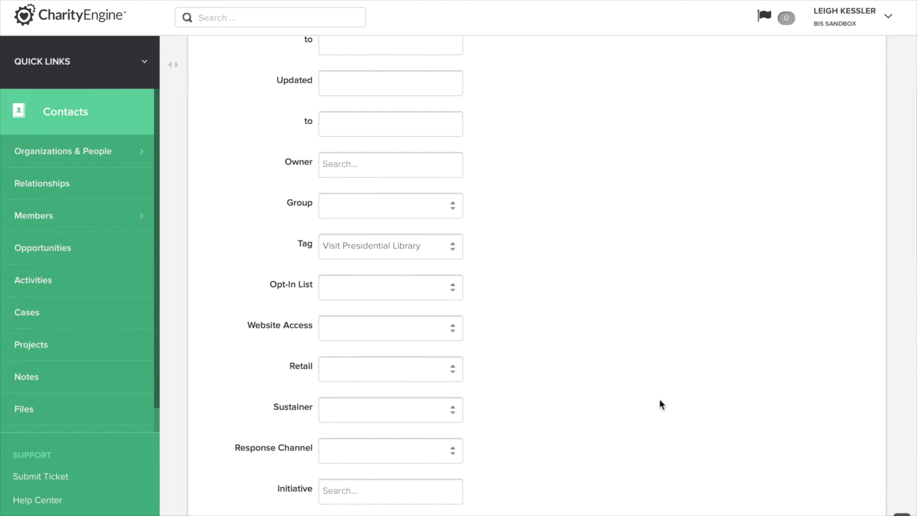
pyautogui.scroll(3, 576, 266)
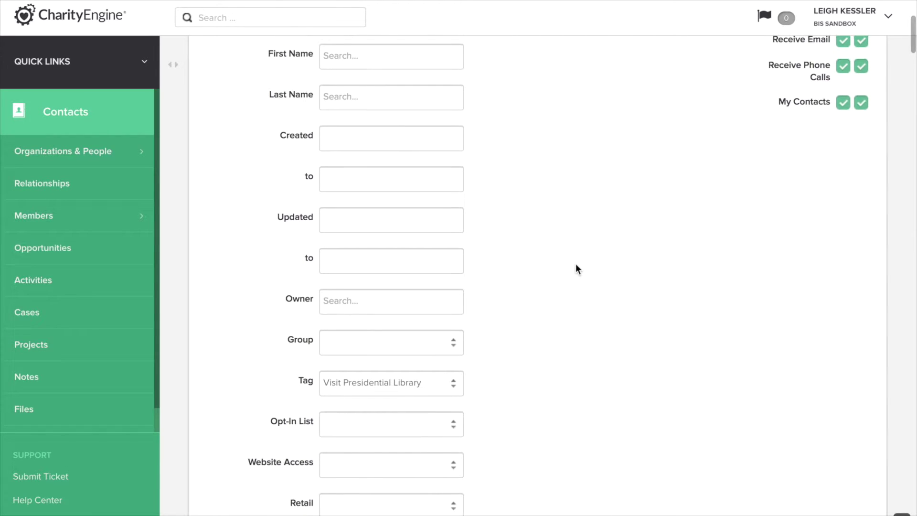
# - Set the Created 'to' date to 01/01/2015 using the date picker
pyautogui.click(353, 181)
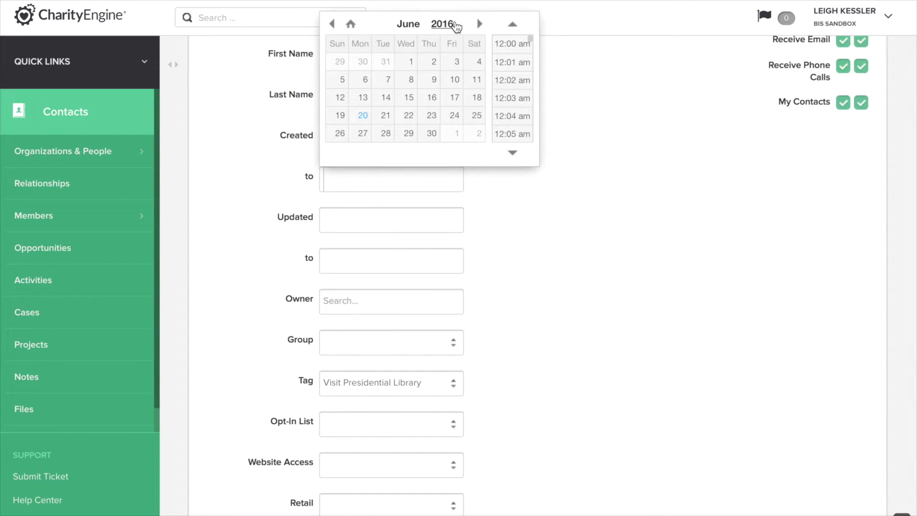
pyautogui.click(442, 24)
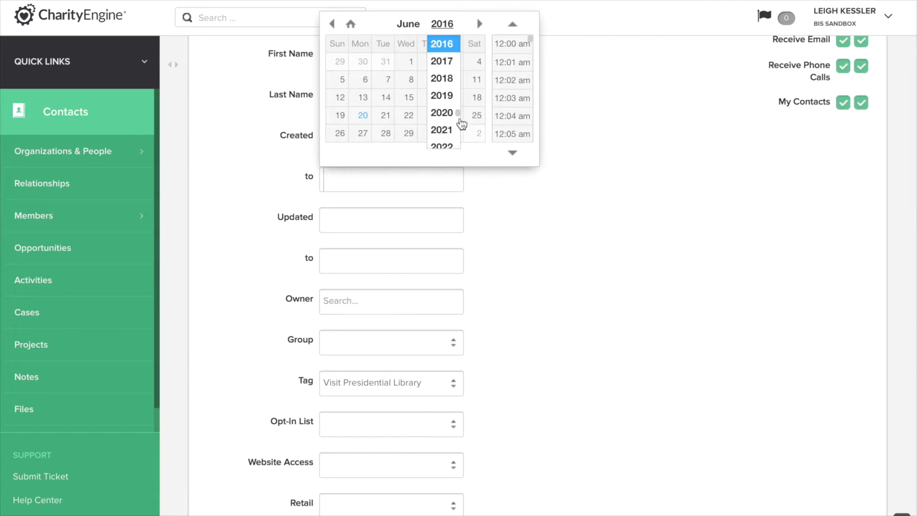
pyautogui.scroll(2, 459, 119)
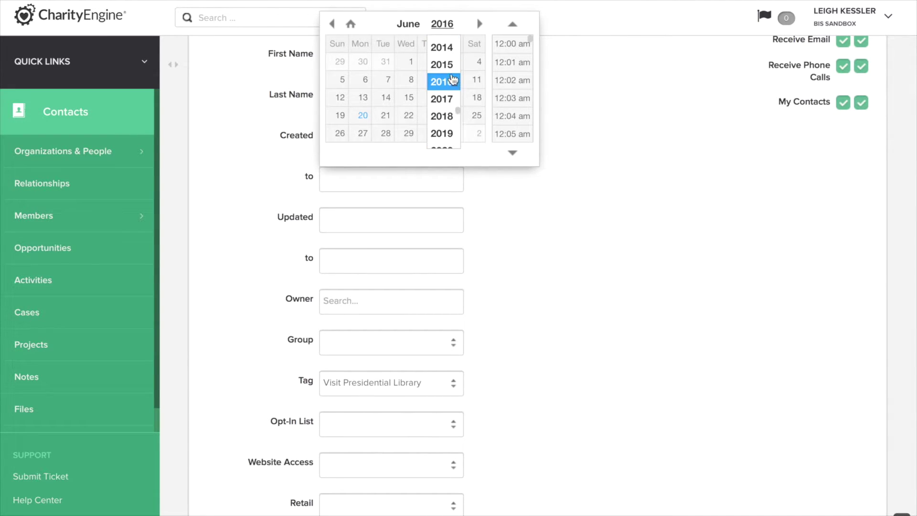
pyautogui.click(444, 65)
pyautogui.click(332, 24)
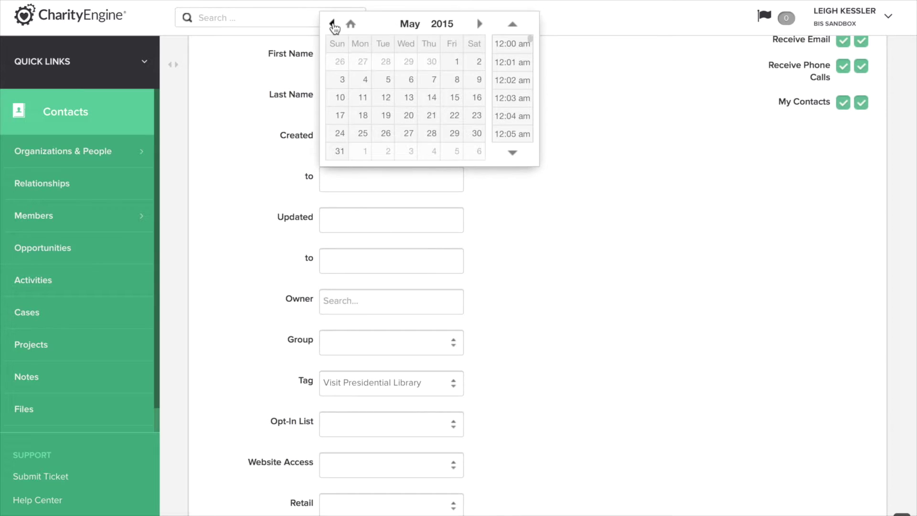
pyautogui.click(333, 23)
pyautogui.click(333, 23)
pyautogui.click(333, 24)
pyautogui.click(333, 24)
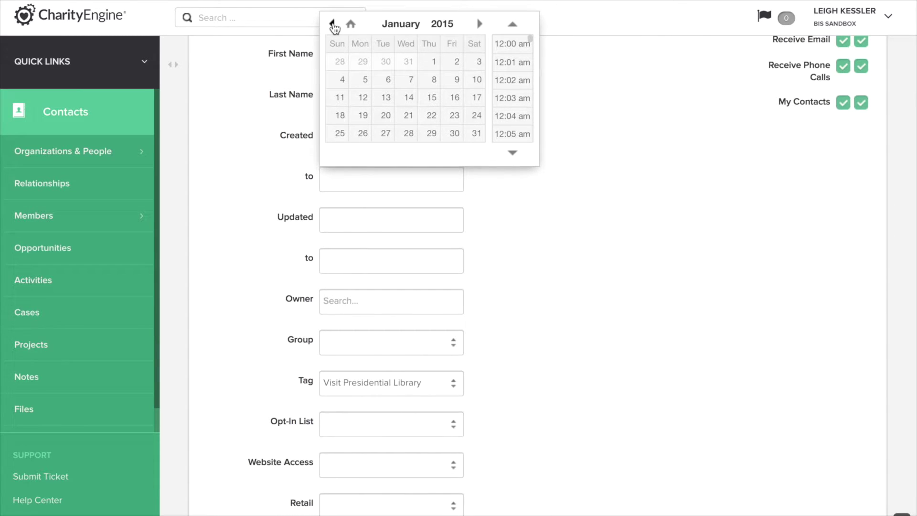
pyautogui.click(435, 62)
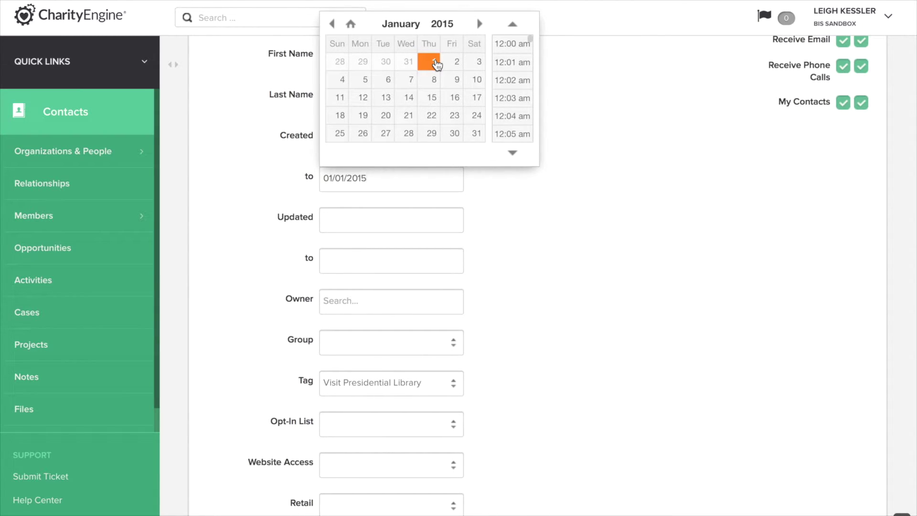
pyautogui.click(545, 210)
pyautogui.scroll(-3, 545, 210)
pyautogui.scroll(-7, 546, 214)
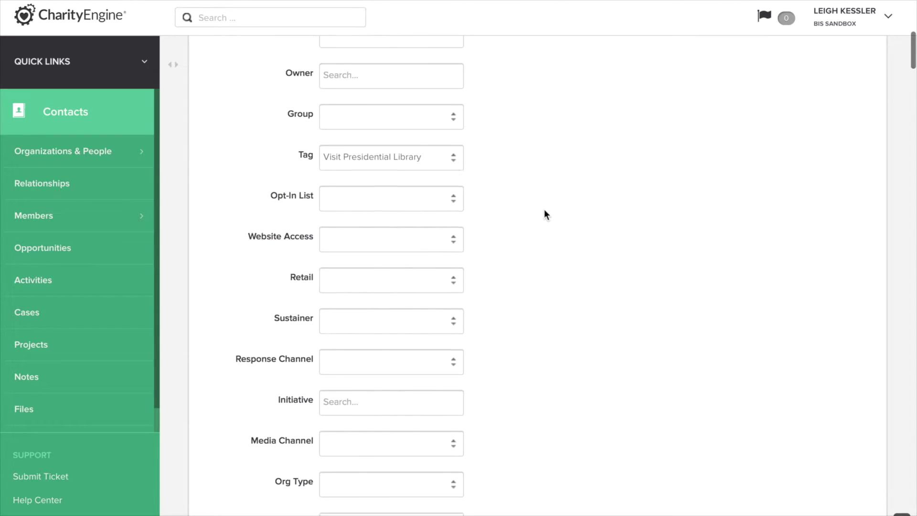
pyautogui.click(854, 457)
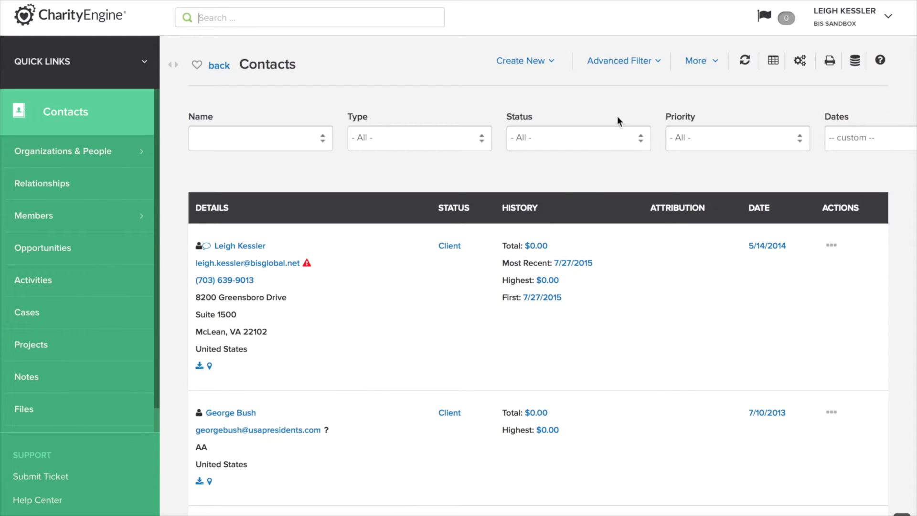
pyautogui.click(645, 66)
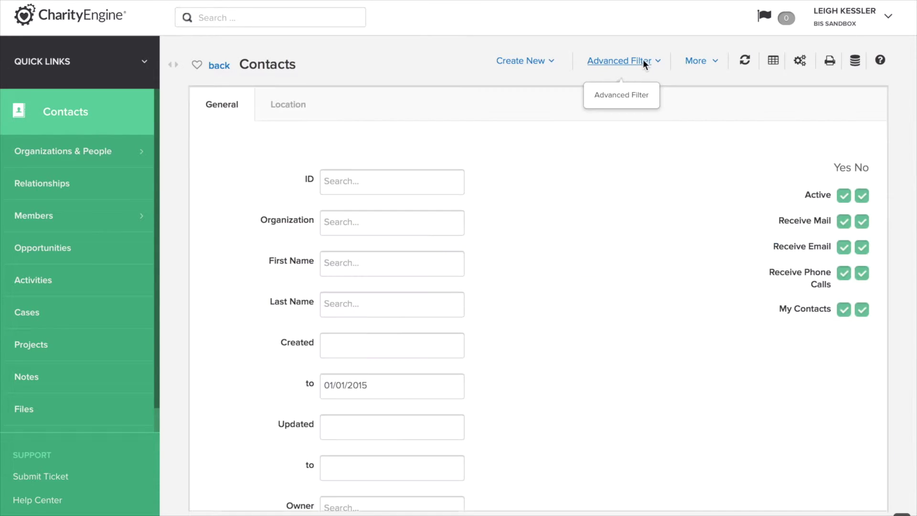
pyautogui.scroll(-3, 571, 278)
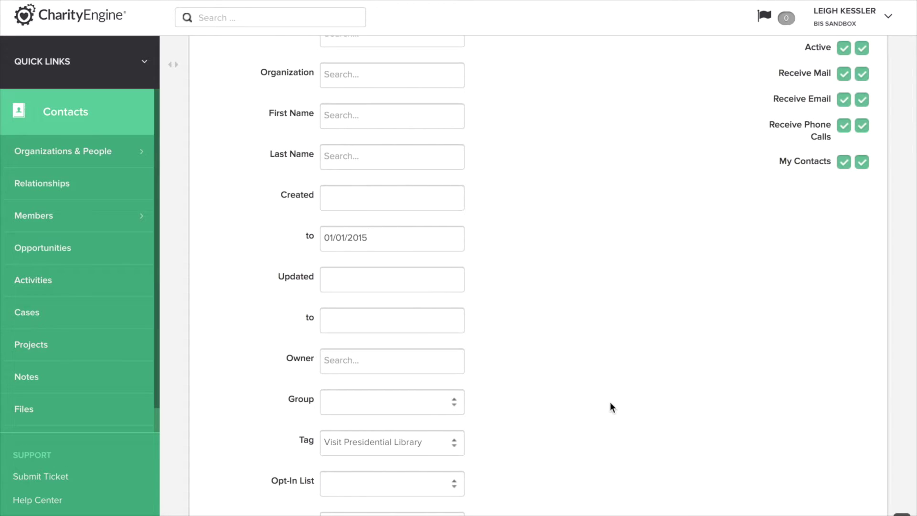
pyautogui.scroll(-3, 610, 404)
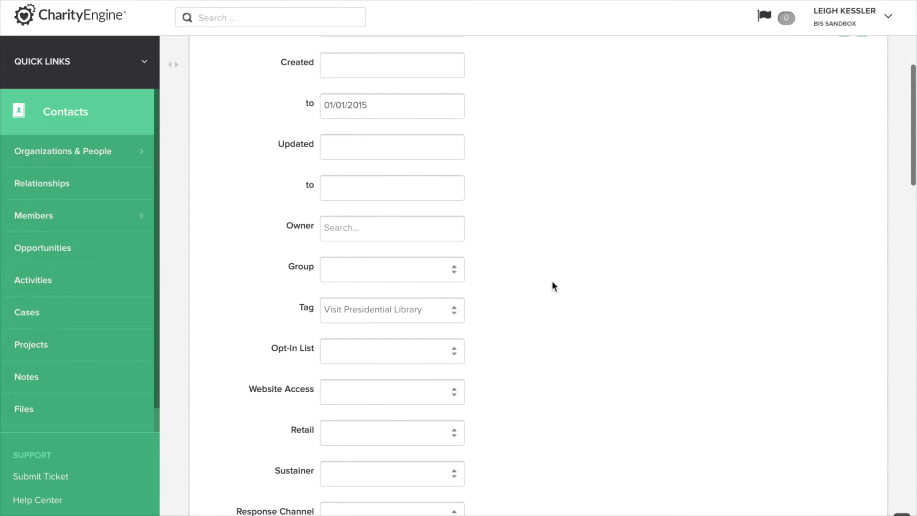
pyautogui.scroll(6, 553, 284)
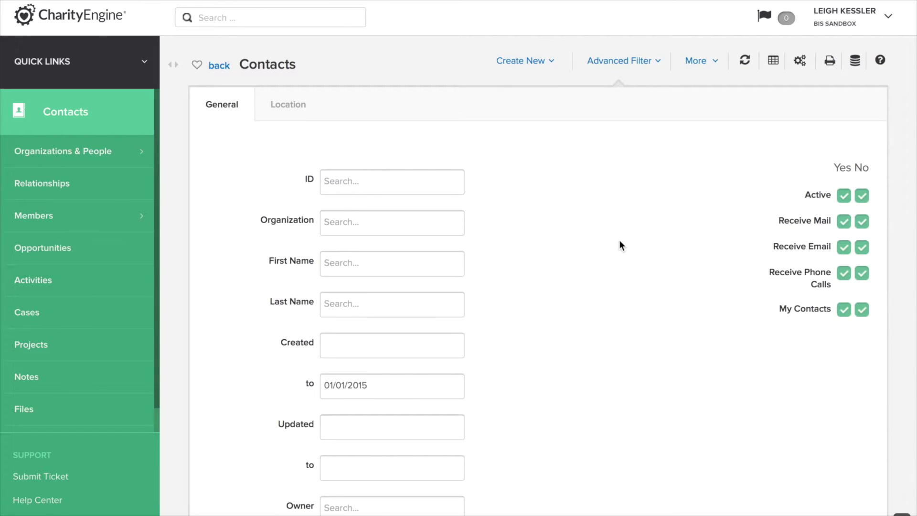
pyautogui.click(800, 63)
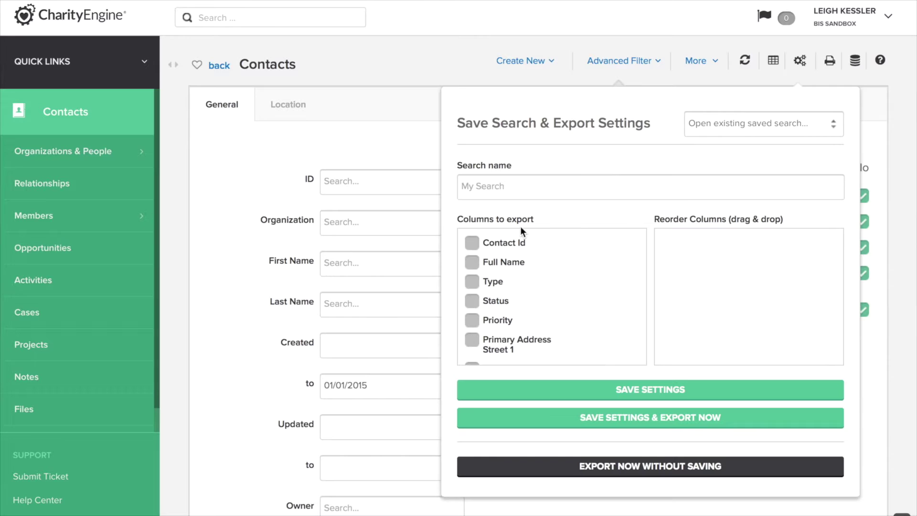
# - Name the search 'Visited Presidential Library - Prior to 2015'
pyautogui.click(521, 190)
pyautogui.write('Visited Presidential Libr')
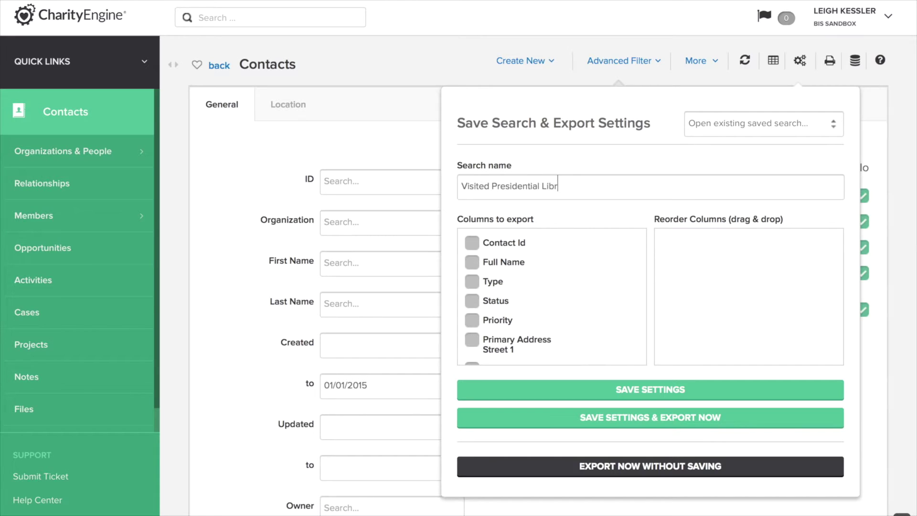
pyautogui.write('ary - Prior to 2015')
# - Include Contact Id, Full Name, Type, Status and primary address columns, then save and export
pyautogui.click(472, 243)
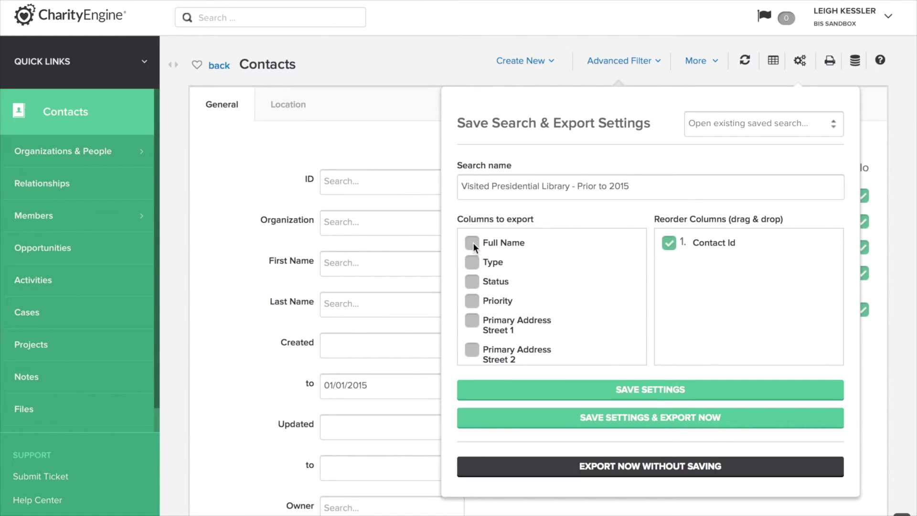
pyautogui.click(472, 242)
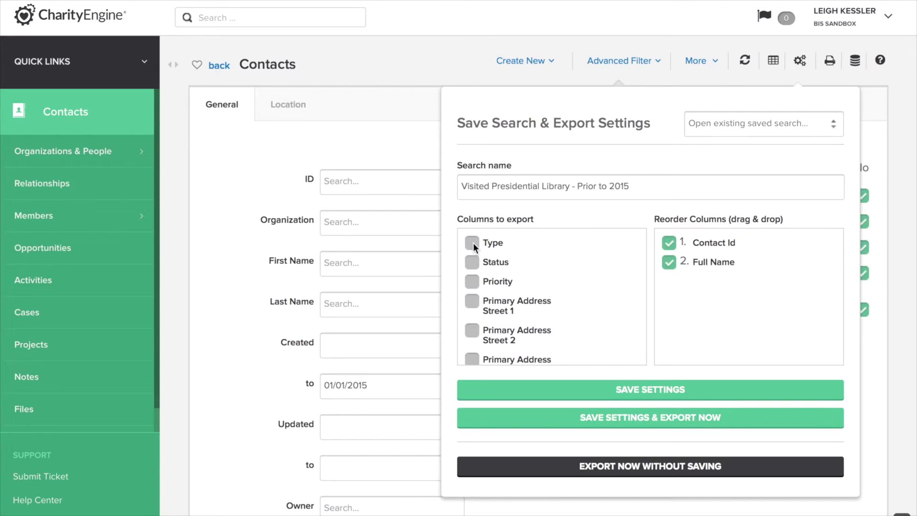
pyautogui.click(473, 242)
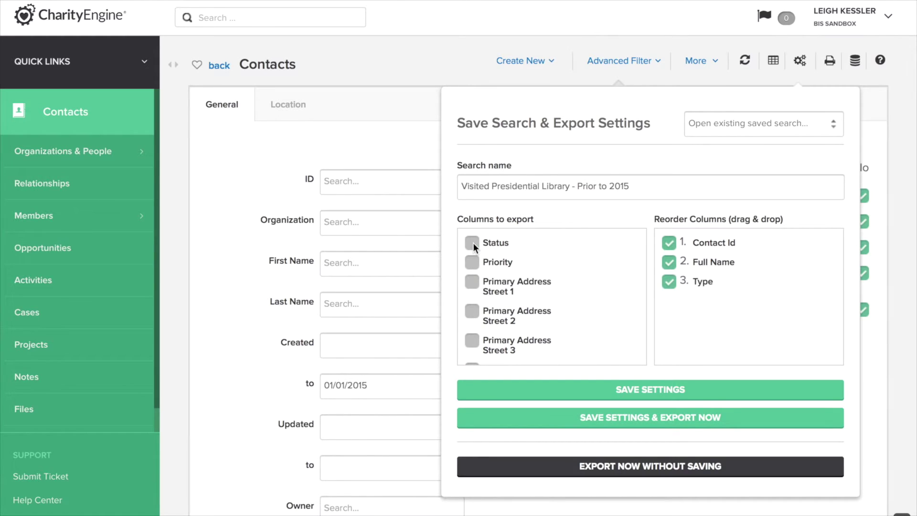
pyautogui.click(472, 243)
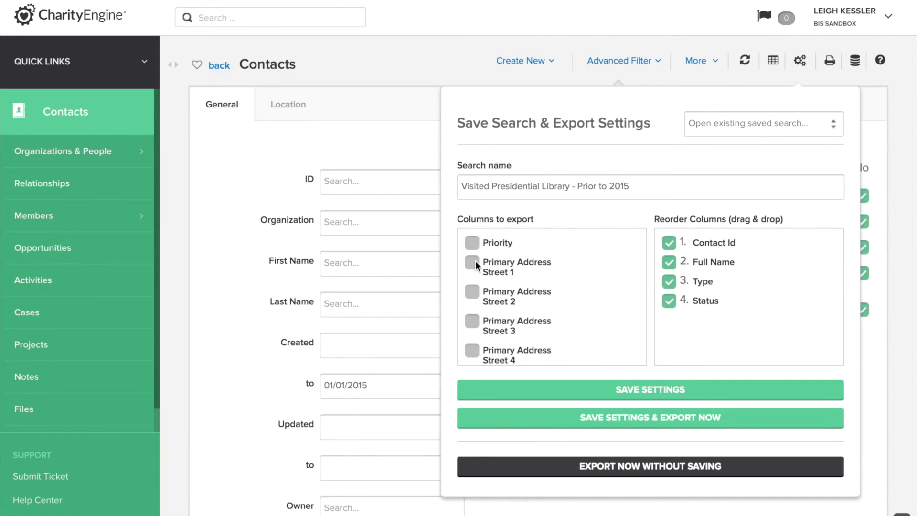
pyautogui.click(473, 262)
pyautogui.click(473, 292)
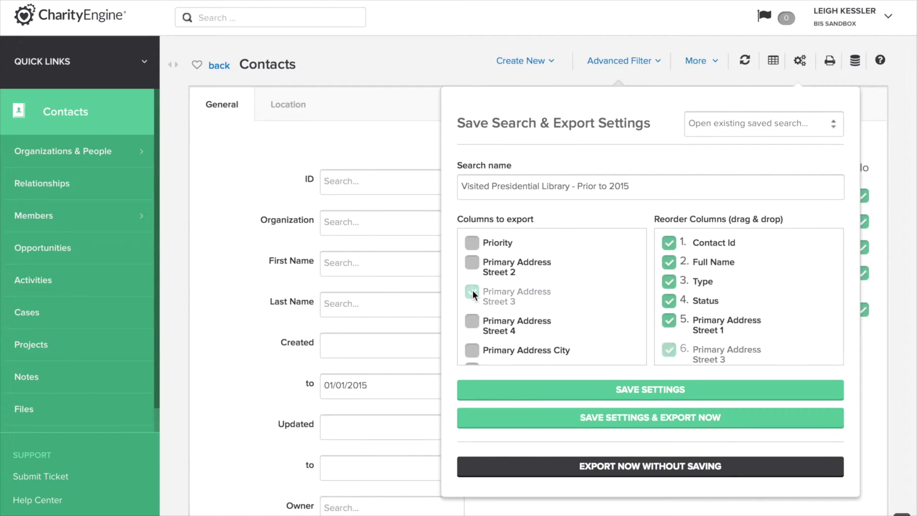
pyautogui.click(473, 323)
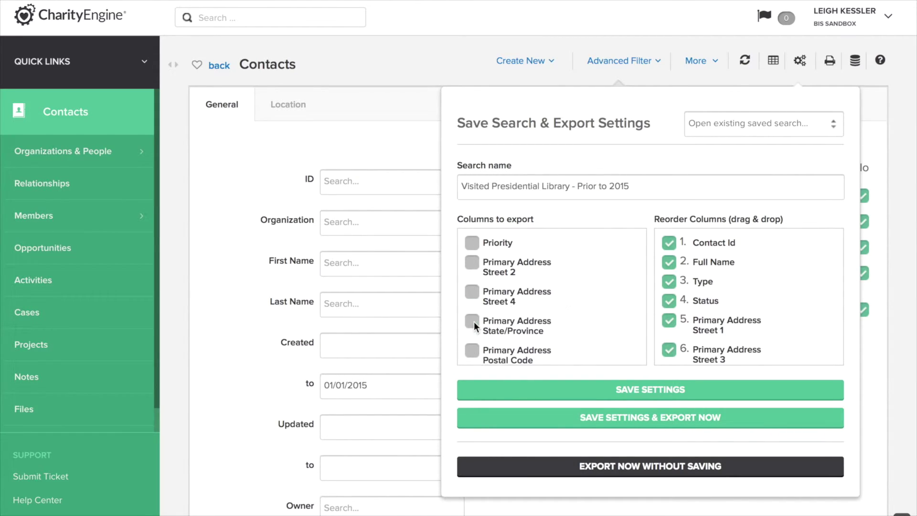
pyautogui.click(473, 321)
pyautogui.click(471, 321)
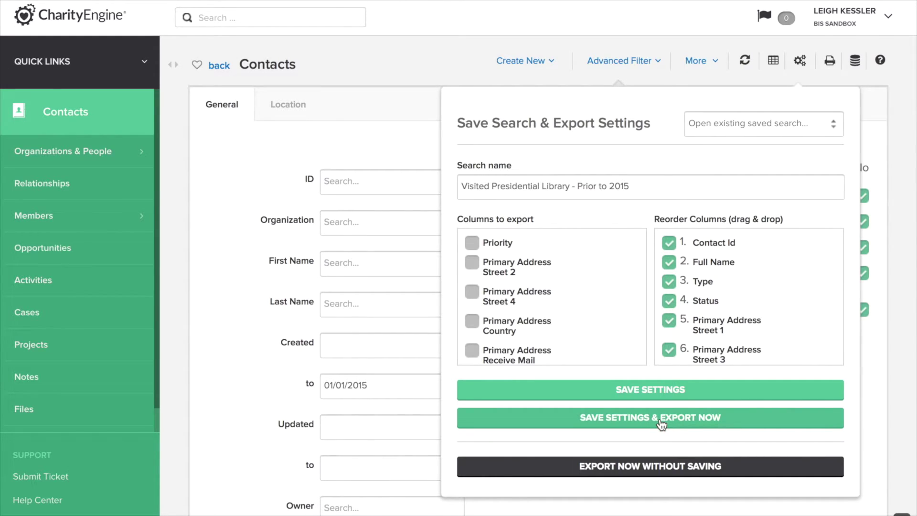
pyautogui.click(661, 423)
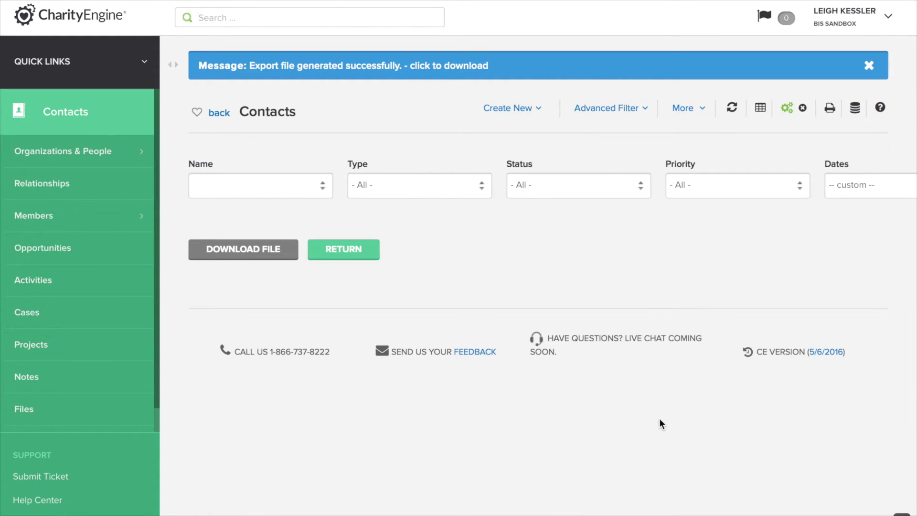
# - Download the generated contact export file
pyautogui.click(262, 253)
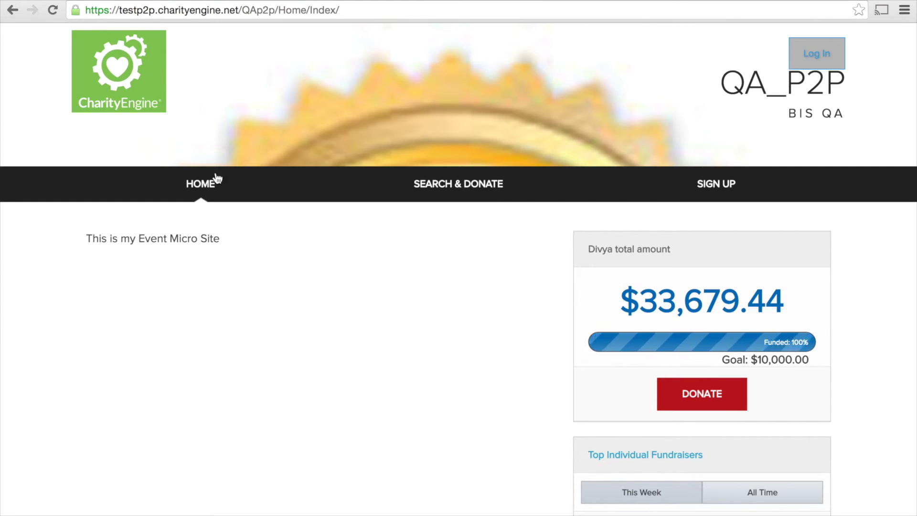
# - Sign up for a Community Event and continue to the event details
pyautogui.click(709, 188)
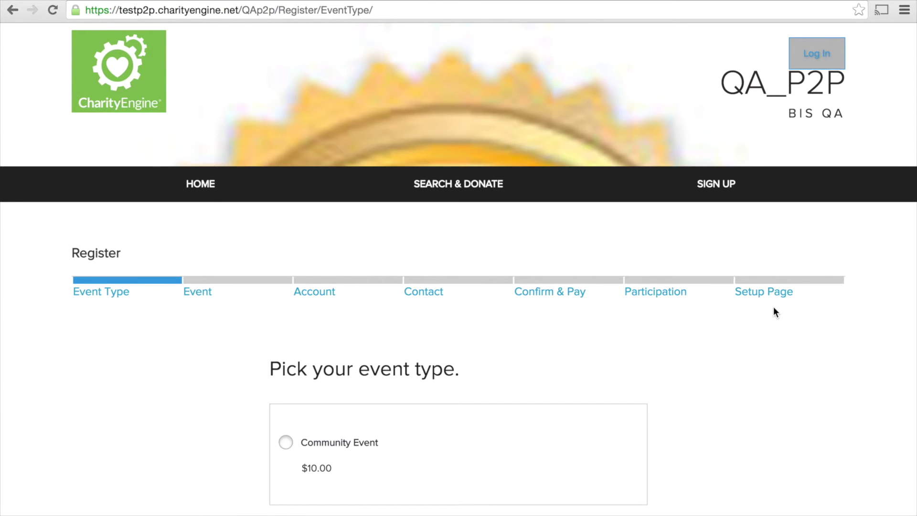
pyautogui.scroll(-3, 485, 356)
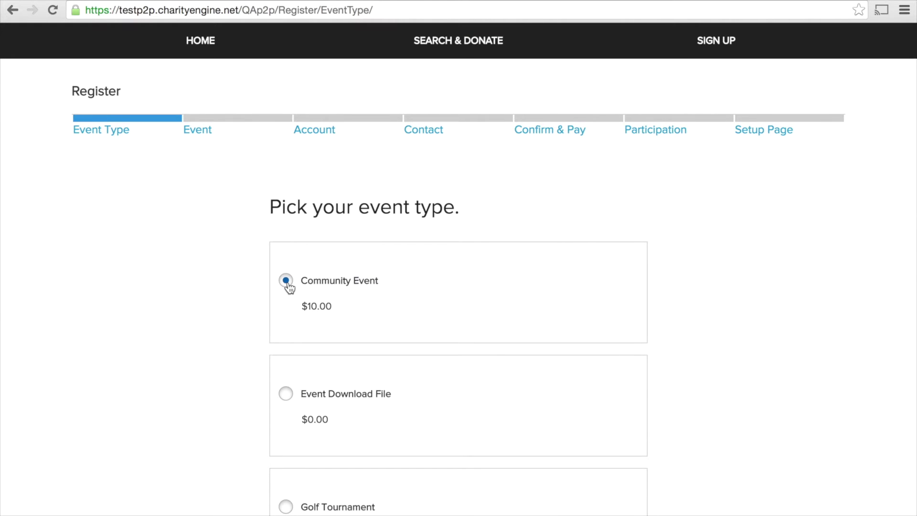
pyautogui.scroll(-10, 231, 440)
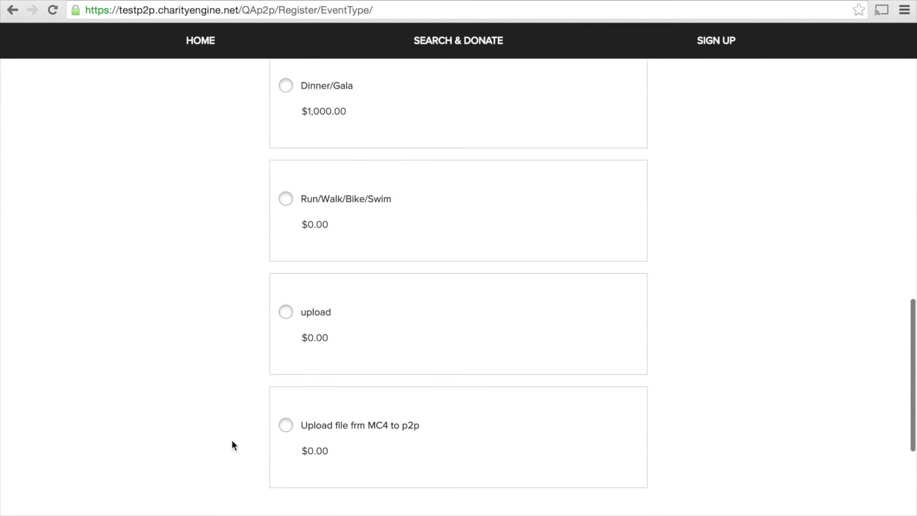
pyautogui.scroll(-3, 232, 440)
pyautogui.click(472, 438)
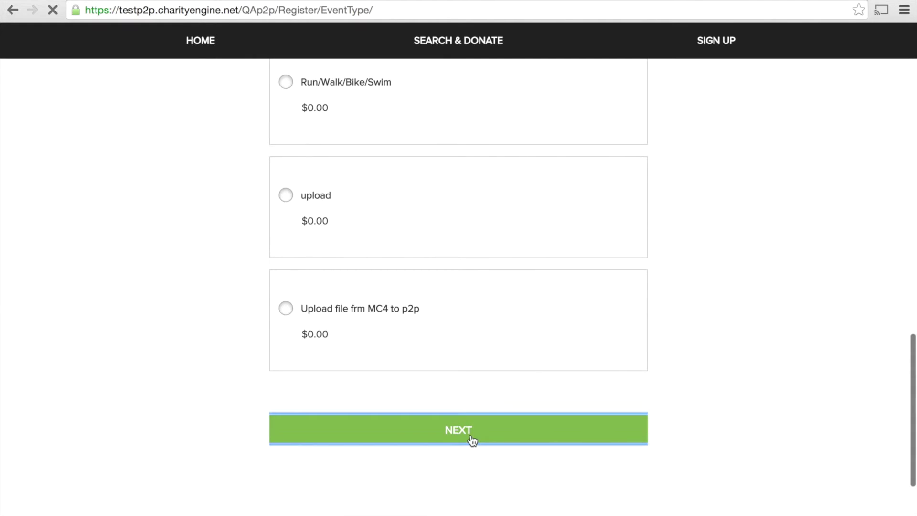
# - Enter event 'Leighs Car Wash' on 06/23/2016, described as a car wash raising money for an animal shelter
pyautogui.scroll(-2, 206, 409)
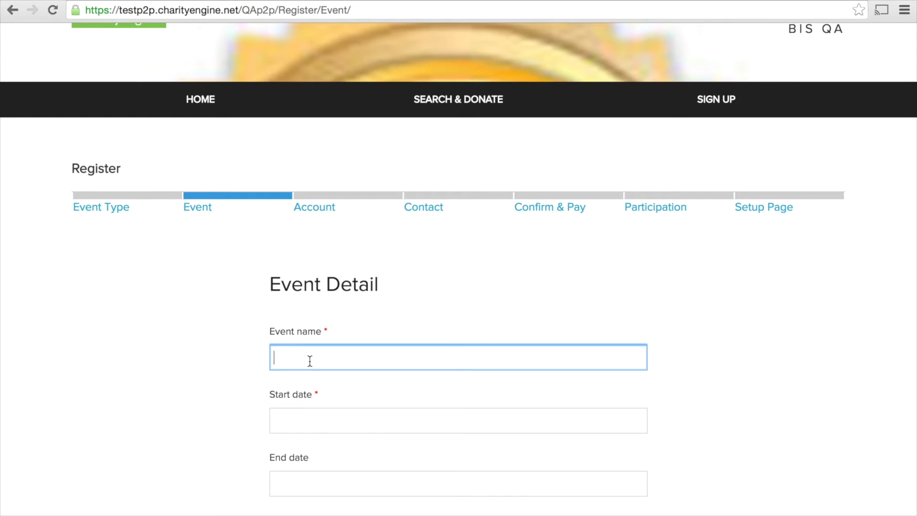
pyautogui.write('Leighs Car Wash')
pyautogui.click(315, 420)
pyautogui.click(416, 365)
pyautogui.click(313, 490)
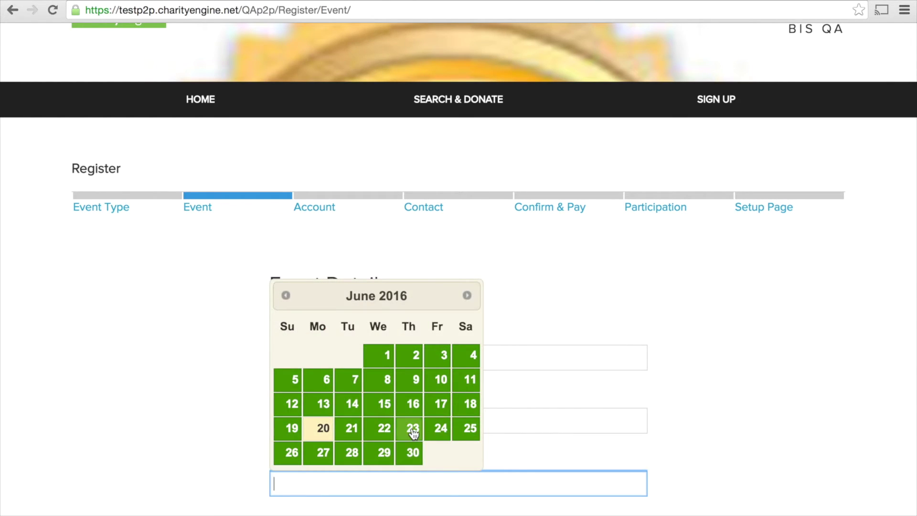
pyautogui.click(414, 426)
pyautogui.scroll(-5, 202, 454)
pyautogui.press('Tab')
pyautogui.write('A car wash to raise money for an animal shelet')
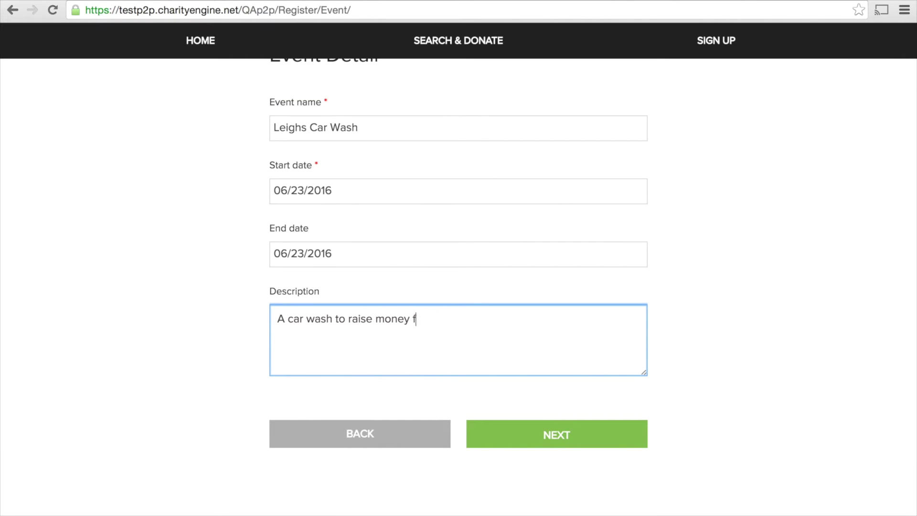
pyautogui.press('BackSpace')
pyautogui.press('BackSpace')
pyautogui.write('ter.')
pyautogui.click(534, 438)
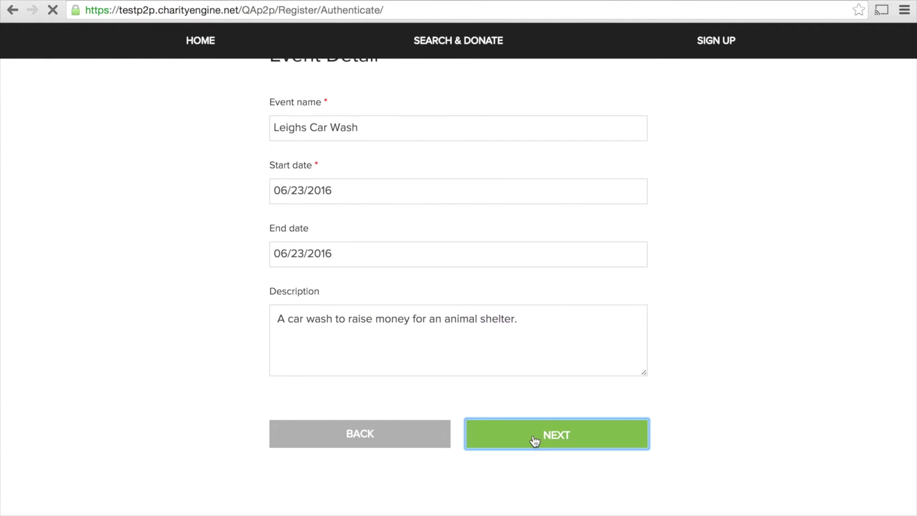
# - Create the account with the registrant's e-mail and a confirmed password
pyautogui.scroll(-1, 430, 363)
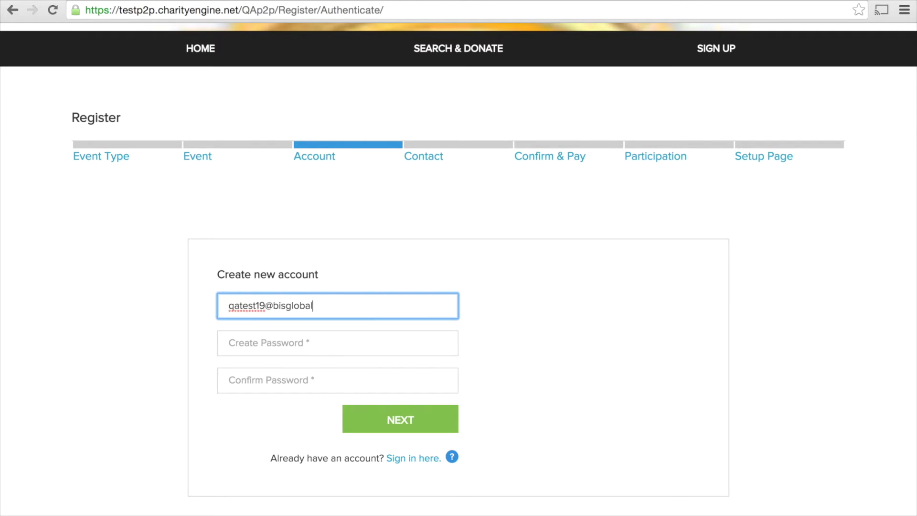
pyautogui.press('Tab')
pyautogui.write('Password123!')
pyautogui.press('Tab')
pyautogui.write('Password123!')
pyautogui.click(402, 420)
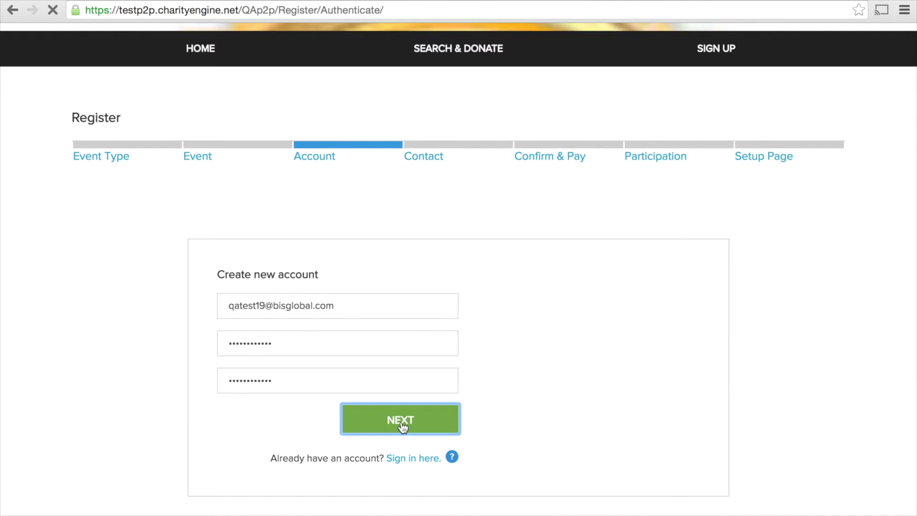
# - Fill in the registrant's first and last name, street address, suite and phone number
pyautogui.click(302, 276)
pyautogui.press('Tab')
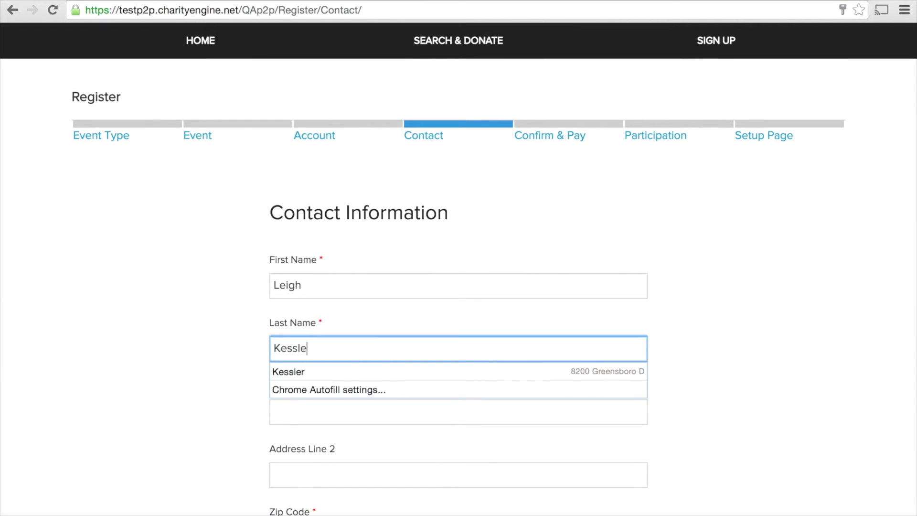
pyautogui.press('Tab')
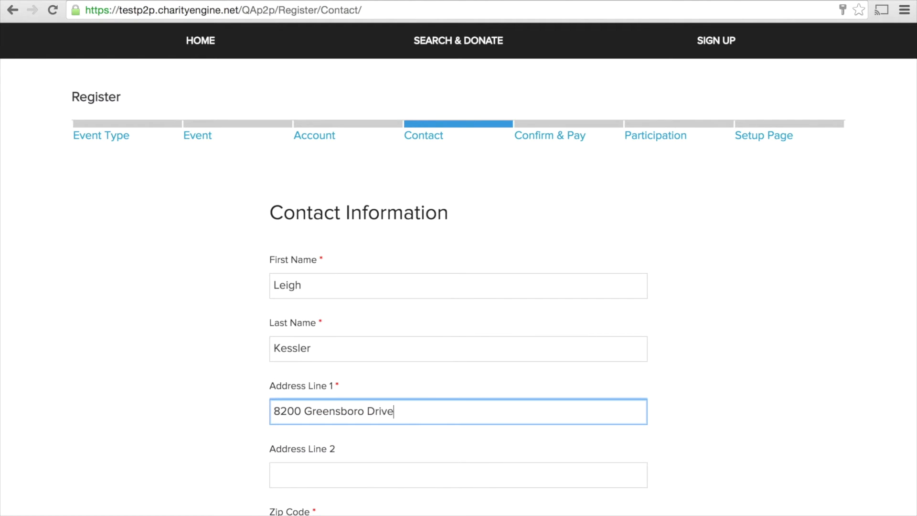
pyautogui.press('Tab')
pyautogui.press('Tab')
pyautogui.scroll(-4, 182, 477)
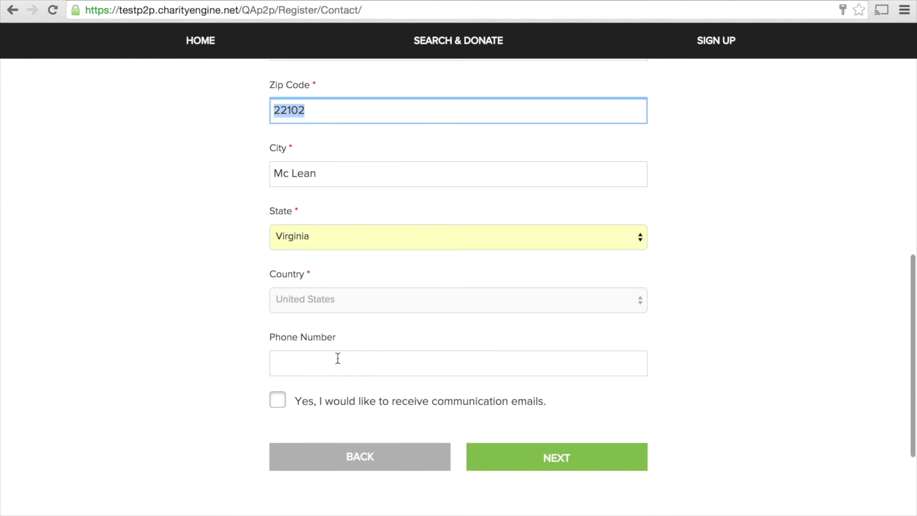
pyautogui.click(338, 358)
pyautogui.click(563, 459)
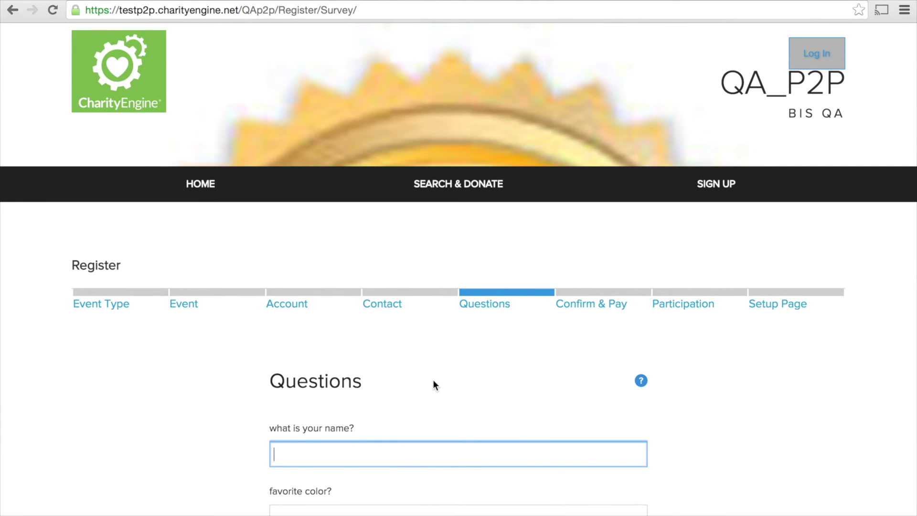
# - Answer the questions with a name, favorite color Blue and location Rockville, MD
pyautogui.scroll(-1, 433, 379)
pyautogui.scroll(-3, 468, 396)
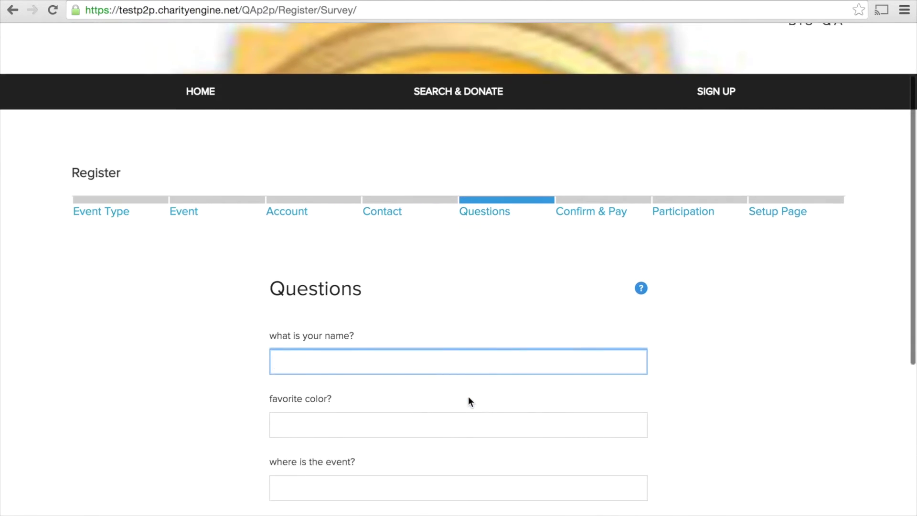
pyautogui.write('Leigh')
pyautogui.press('Tab')
pyautogui.write('B')
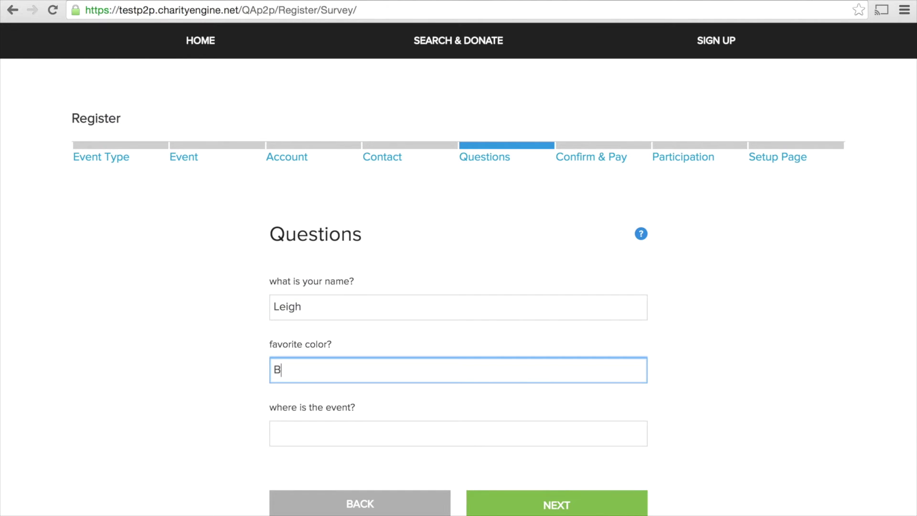
pyautogui.write('lue')
pyautogui.press('Tab')
pyautogui.write('Rockville, MD')
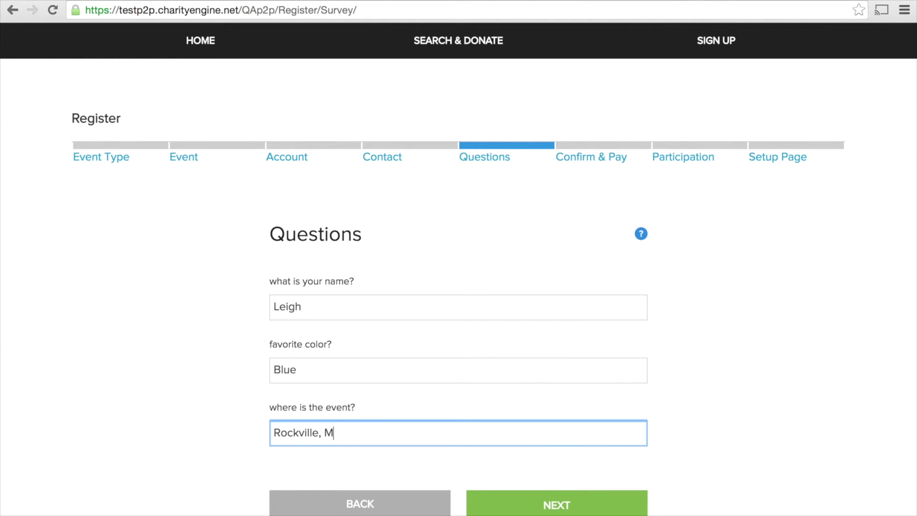
pyautogui.click(572, 506)
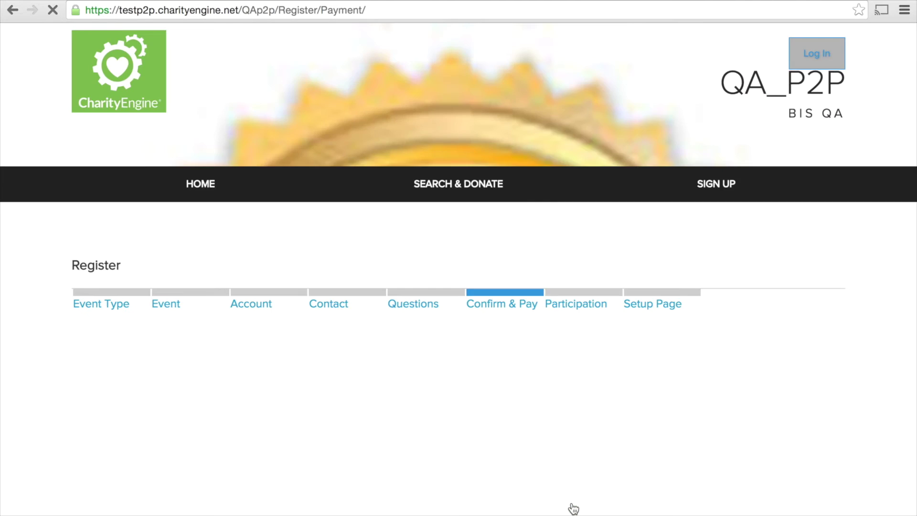
# - Enter the cardholder's name and the Visa card number on the payment form
pyautogui.scroll(-3, 423, 370)
pyautogui.click(196, 284)
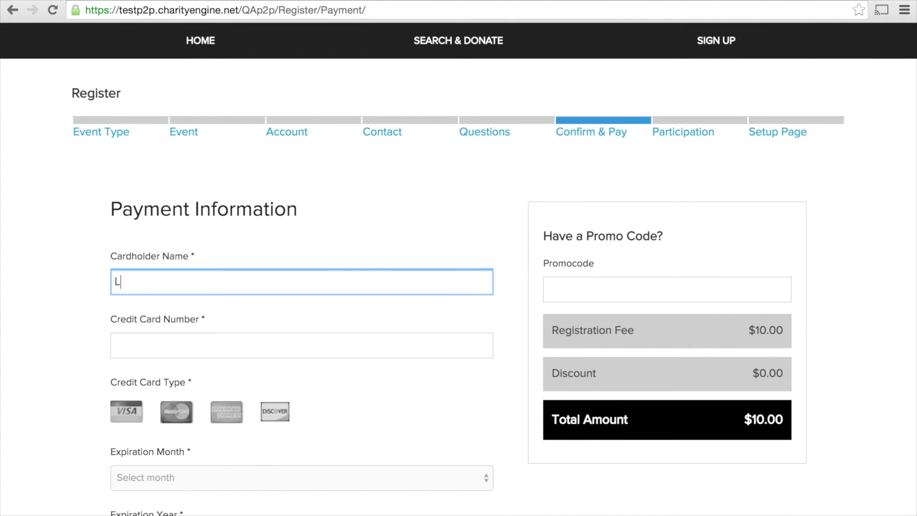
pyautogui.press('Tab')
pyautogui.write('4111111111111111')
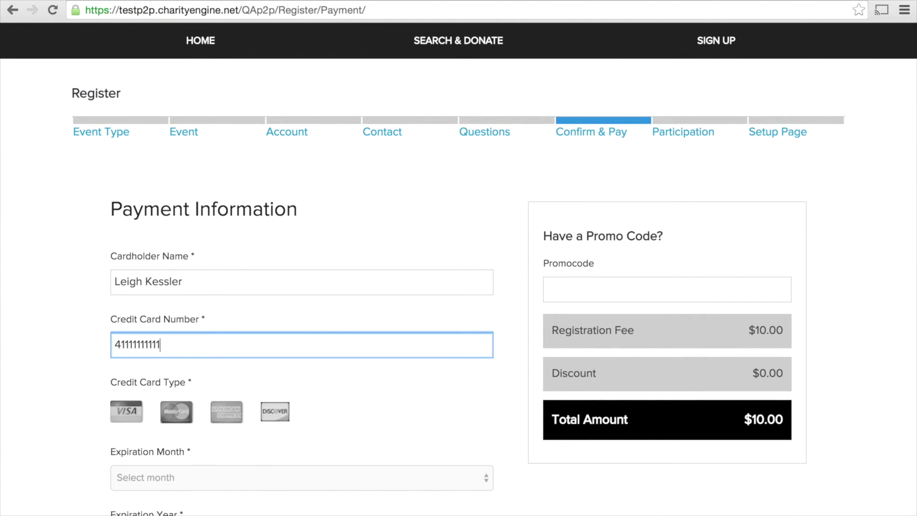
# - Set the card expiry to 03 - March 2019 and submit the $10.00 registration
pyautogui.click(199, 466)
pyautogui.click(361, 432)
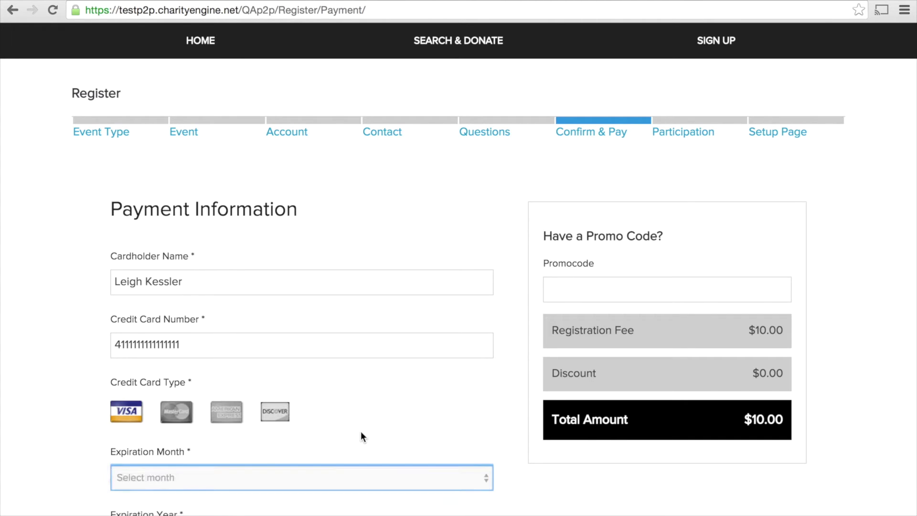
pyautogui.write('03')
pyautogui.scroll(-3, 360, 432)
pyautogui.click(313, 399)
pyautogui.click(254, 446)
pyautogui.click(561, 465)
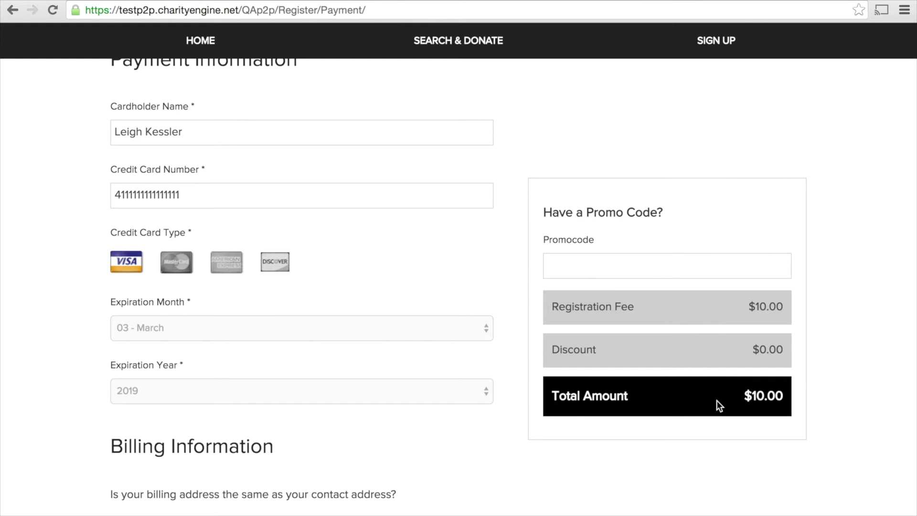
pyautogui.scroll(-4, 716, 400)
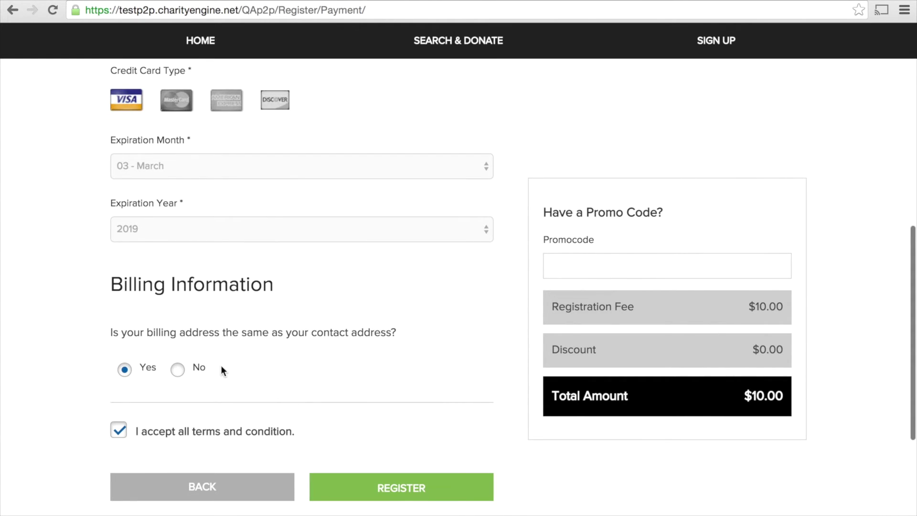
pyautogui.click(399, 488)
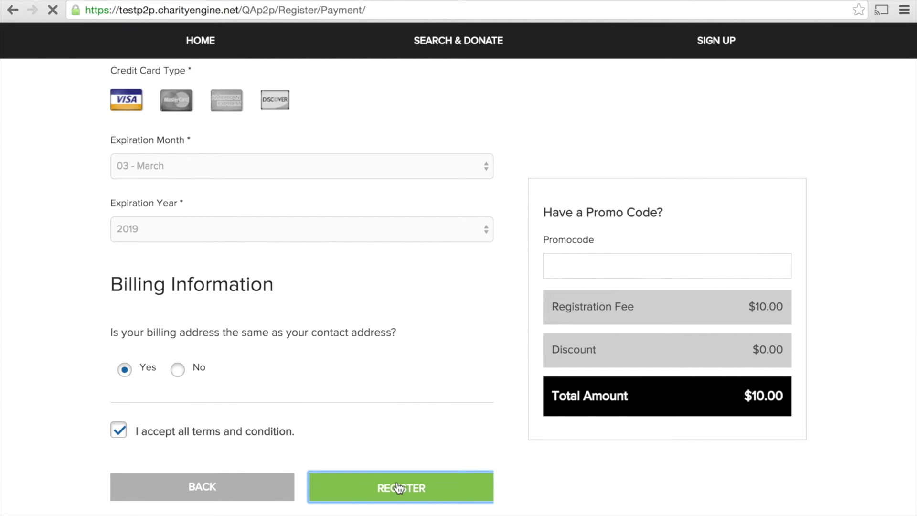
# - Keep Participate as an Individual and continue to the page setup
pyautogui.scroll(-4, 629, 389)
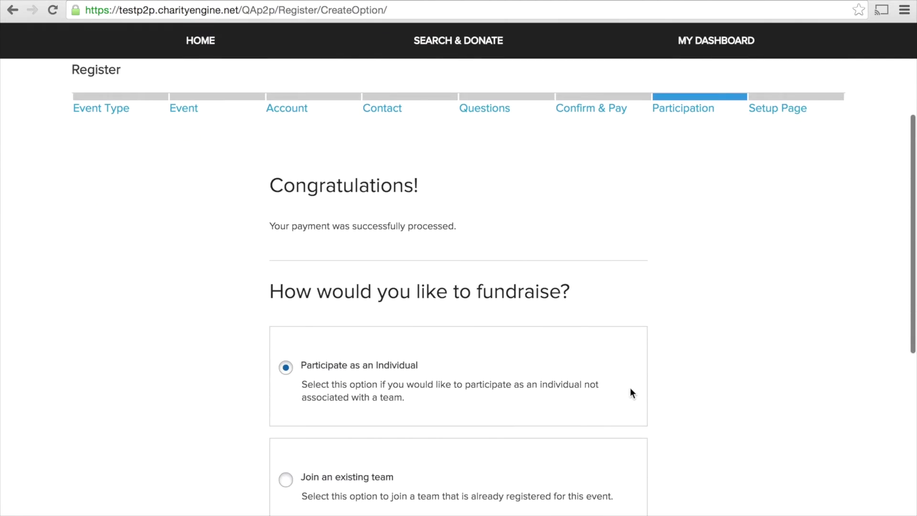
pyautogui.scroll(-2, 630, 388)
pyautogui.scroll(-2, 629, 388)
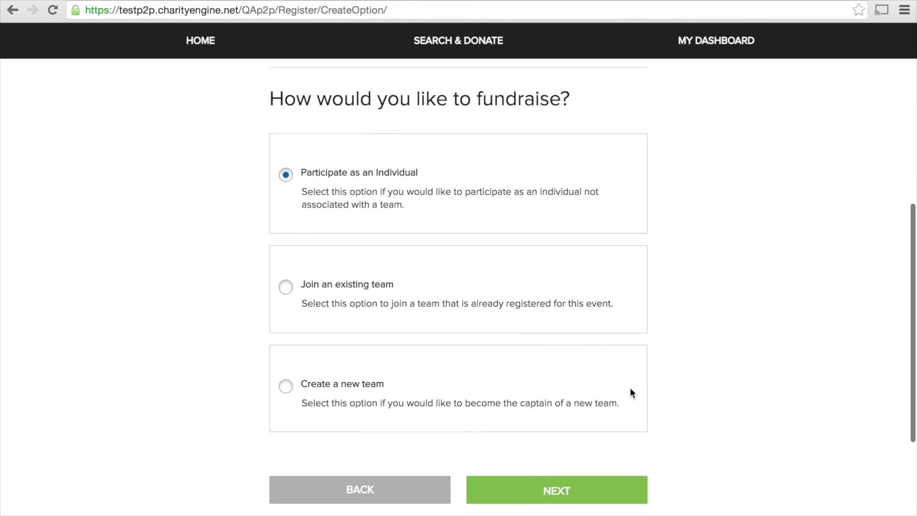
pyautogui.scroll(1, 629, 387)
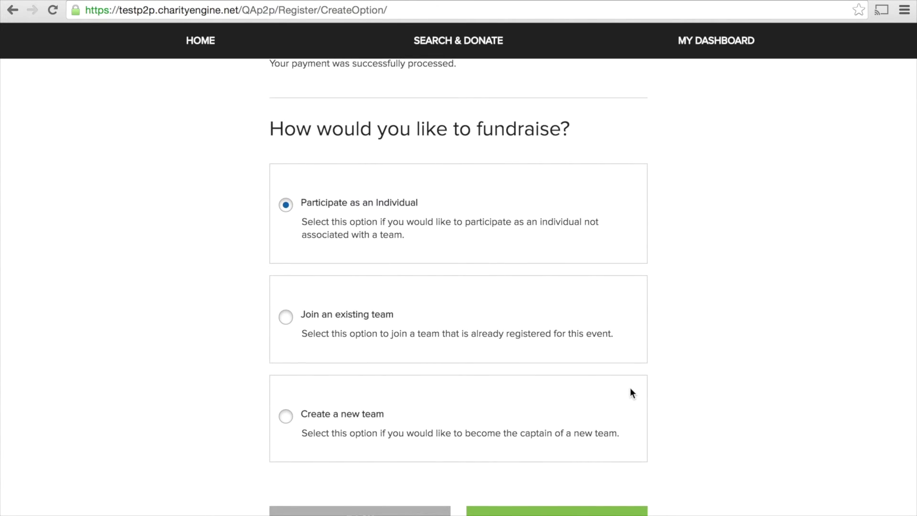
pyautogui.click(573, 511)
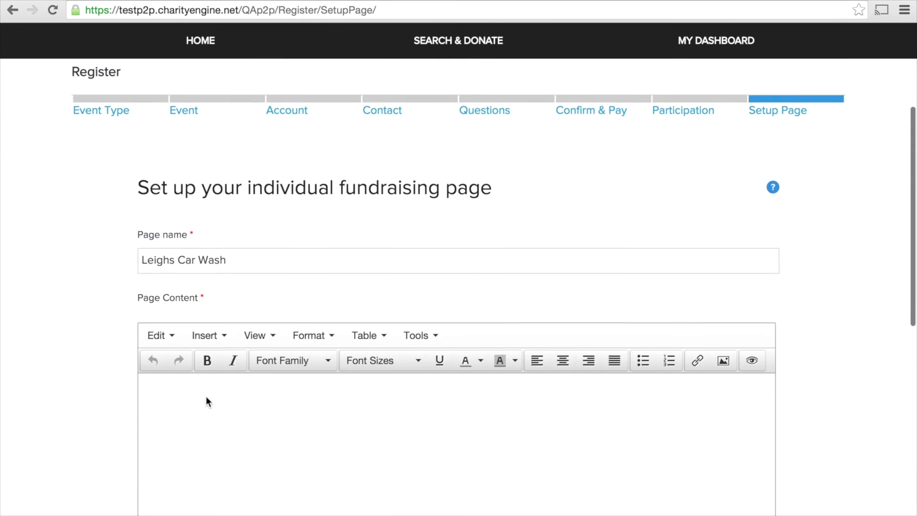
# - Write the page description inviting people to come wash cars for animal friends, then finish
pyautogui.scroll(-2, 206, 401)
pyautogui.click(206, 401)
pyautogui.write('This is going to be an amazing event! Pl')
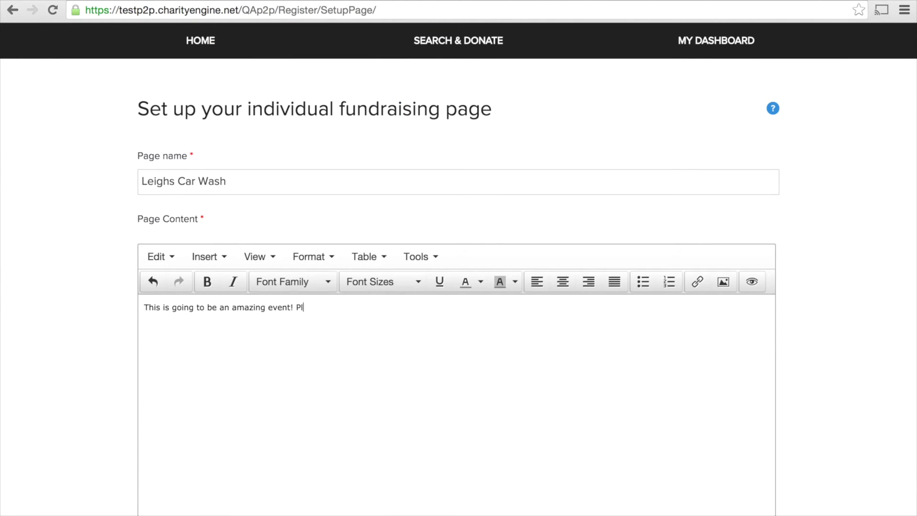
pyautogui.write('ease come wash cars to give animal friends a home!')
pyautogui.scroll(-5, 342, 448)
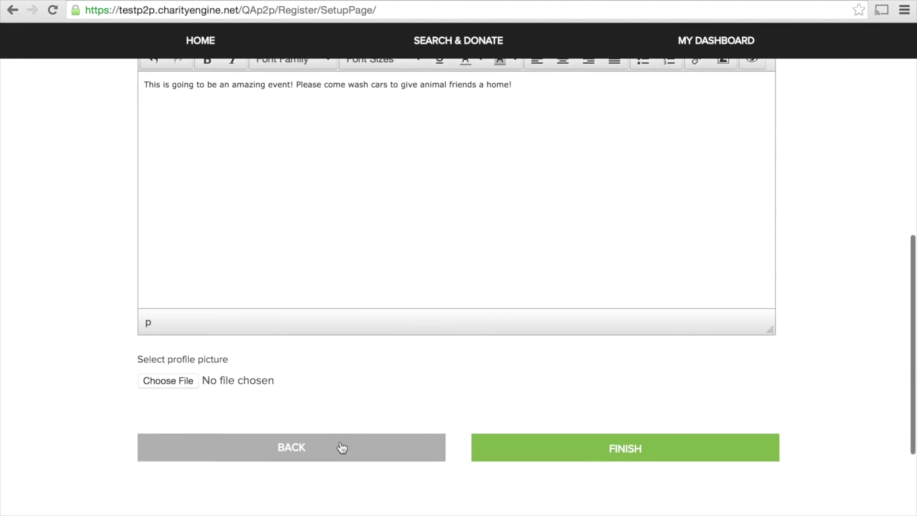
pyautogui.click(638, 457)
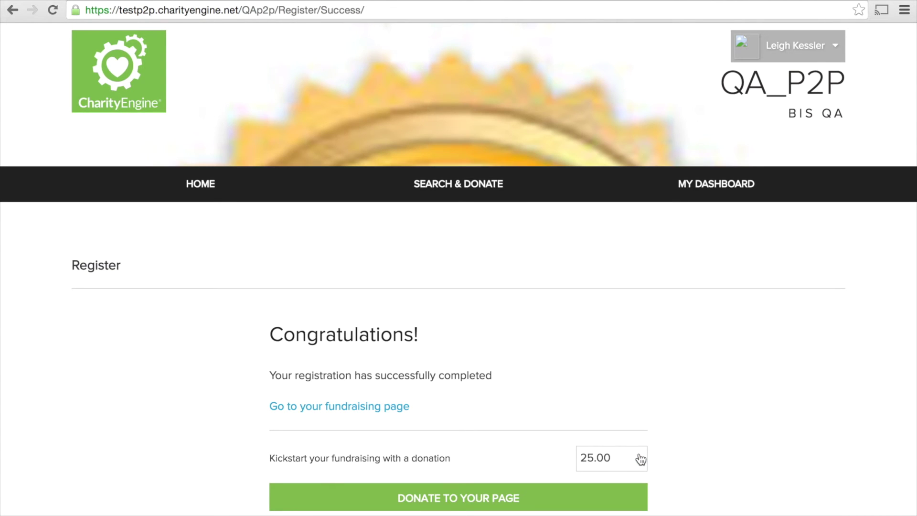
# - Donate the suggested 25.00 to the Leighs Car Wash page and review its 100.00% funded dashboard
pyautogui.scroll(-4, 685, 364)
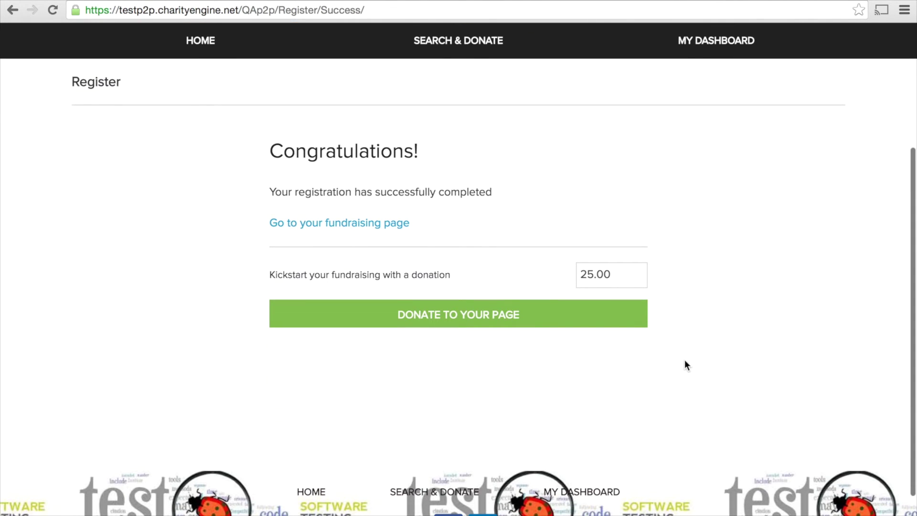
pyautogui.scroll(1, 684, 365)
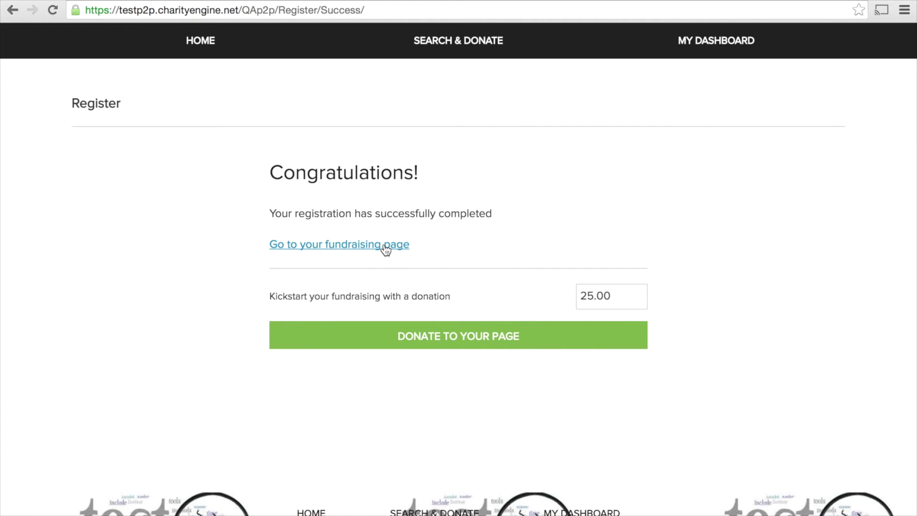
pyautogui.click(461, 342)
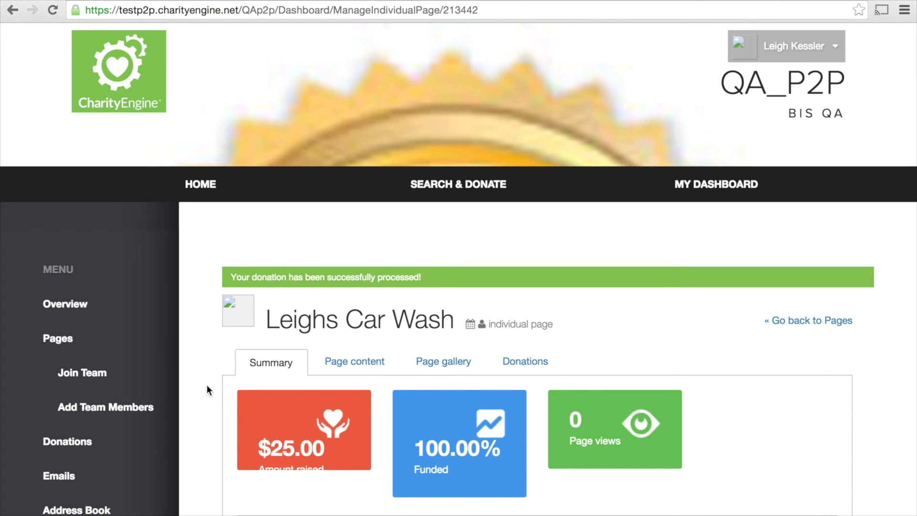
pyautogui.scroll(-4, 207, 389)
pyautogui.scroll(-1, 207, 389)
pyautogui.scroll(-2, 206, 390)
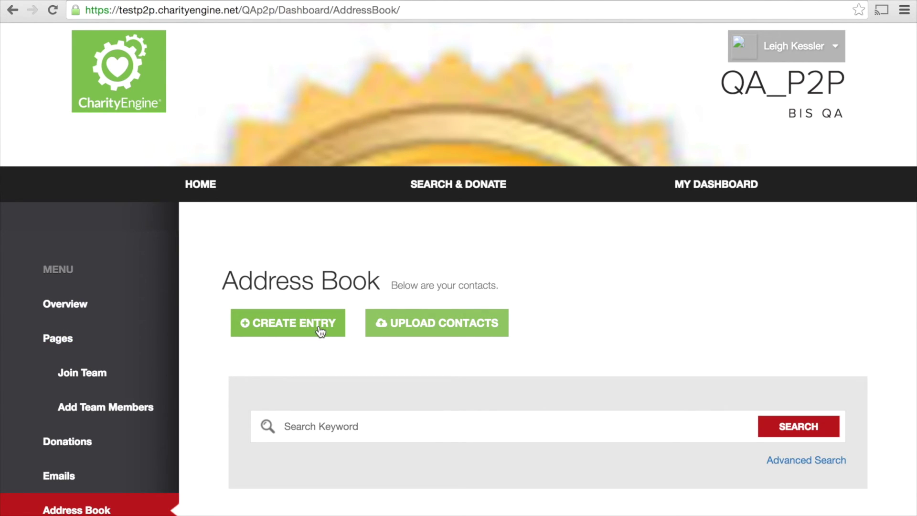
# - Open the Import Contacts page from the Address Book
pyautogui.click(471, 328)
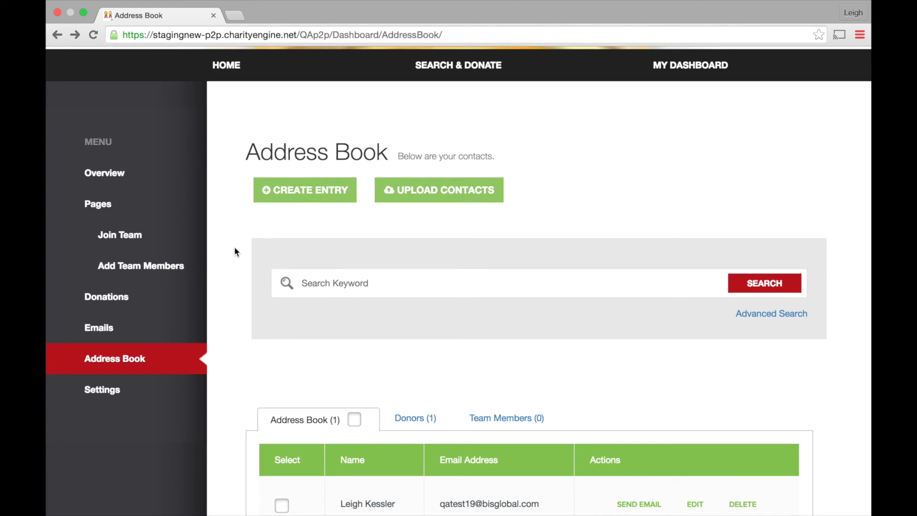
# - Create a new contact with the contact's first, middle and last name and e-mail, then go back
pyautogui.click(285, 191)
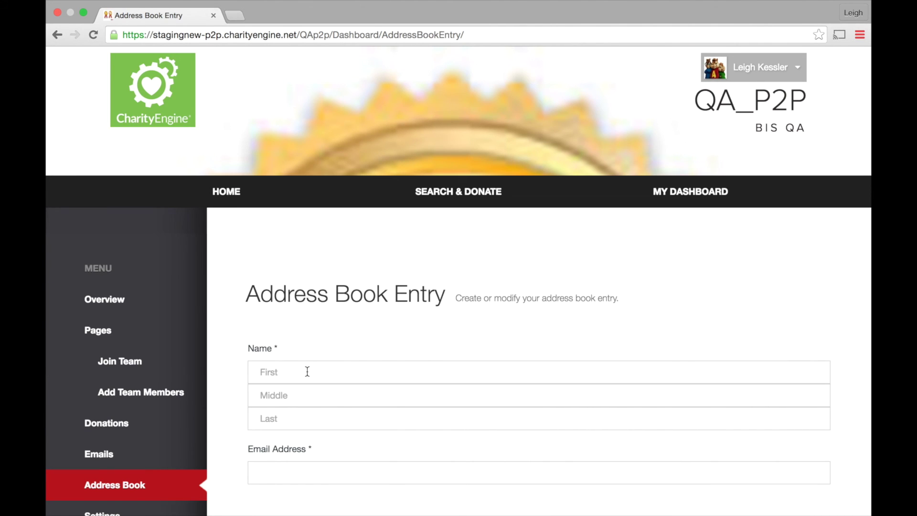
pyautogui.click(307, 372)
pyautogui.write('George')
pyautogui.press('Tab')
pyautogui.write('W.')
pyautogui.press('Tab')
pyautogui.write('W')
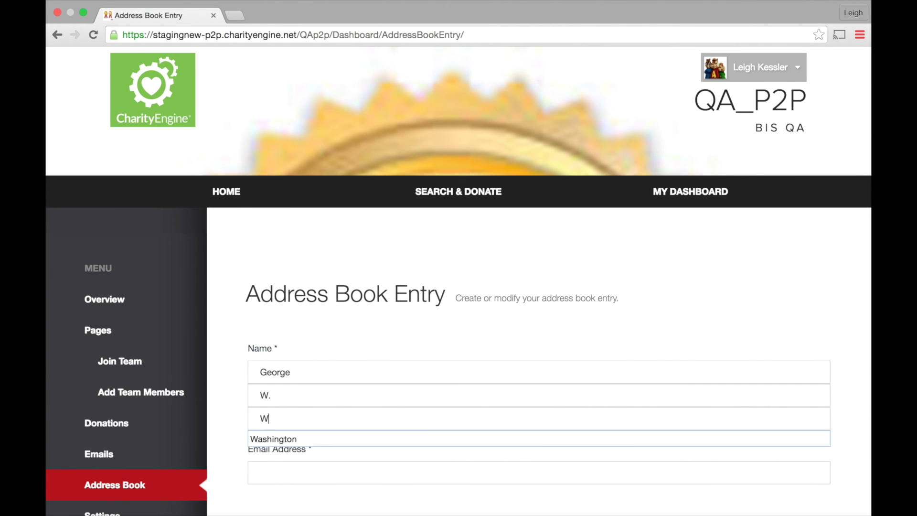
pyautogui.write('ashington')
pyautogui.press('Tab')
pyautogui.write('marketin')
pyautogui.click(292, 497)
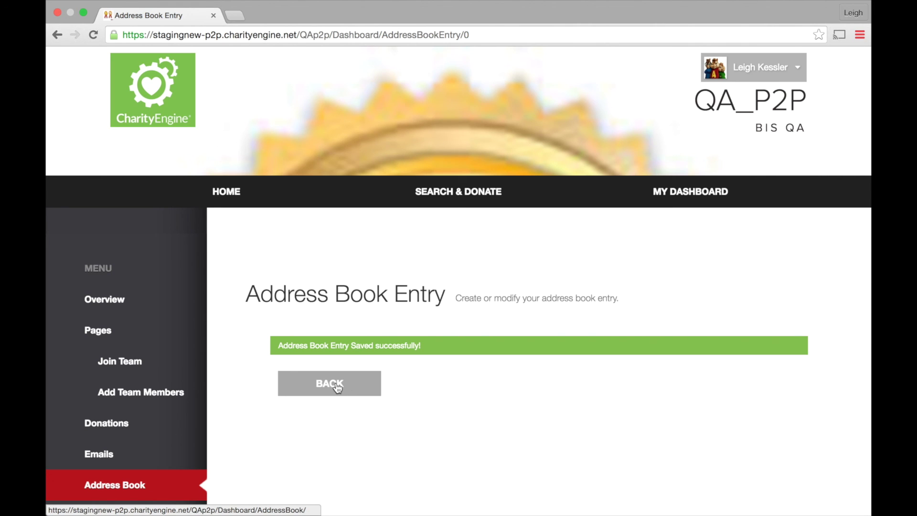
pyautogui.click(337, 387)
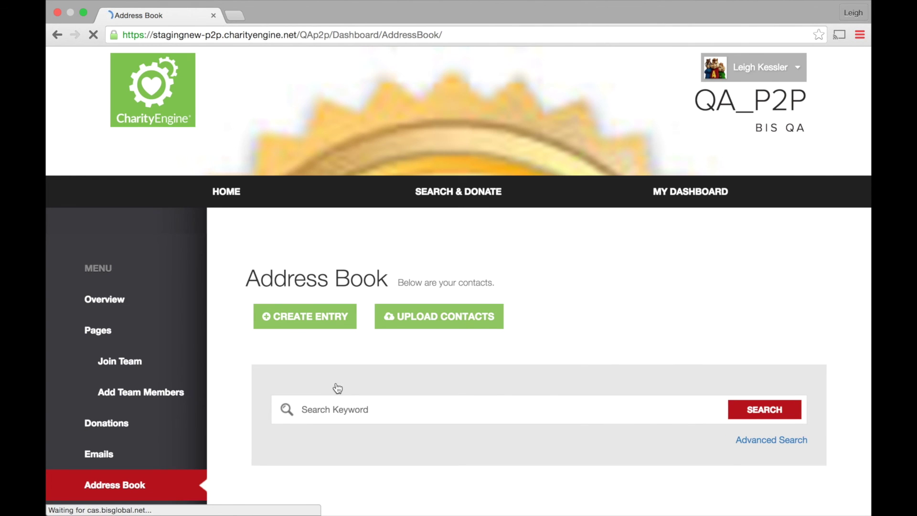
# - Delete the second contact row and confirm the deletion
pyautogui.scroll(-6, 337, 388)
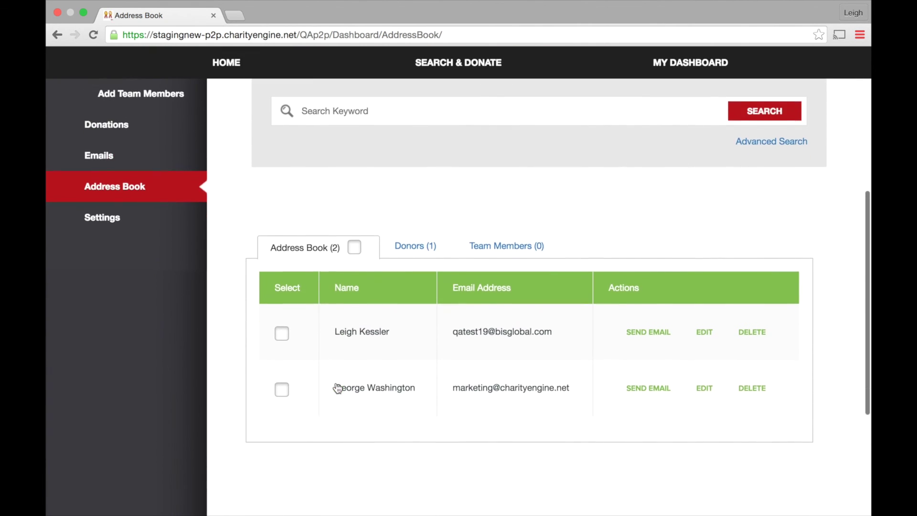
pyautogui.scroll(-1, 337, 388)
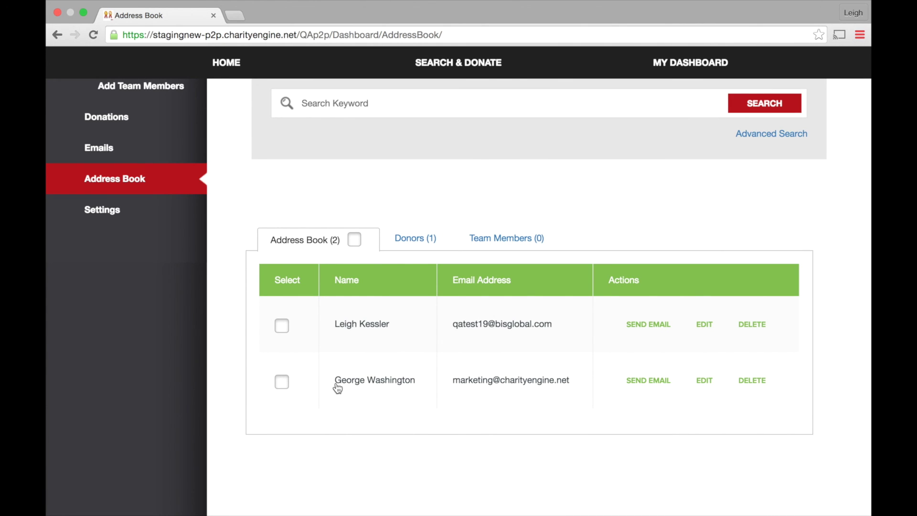
pyautogui.click(753, 383)
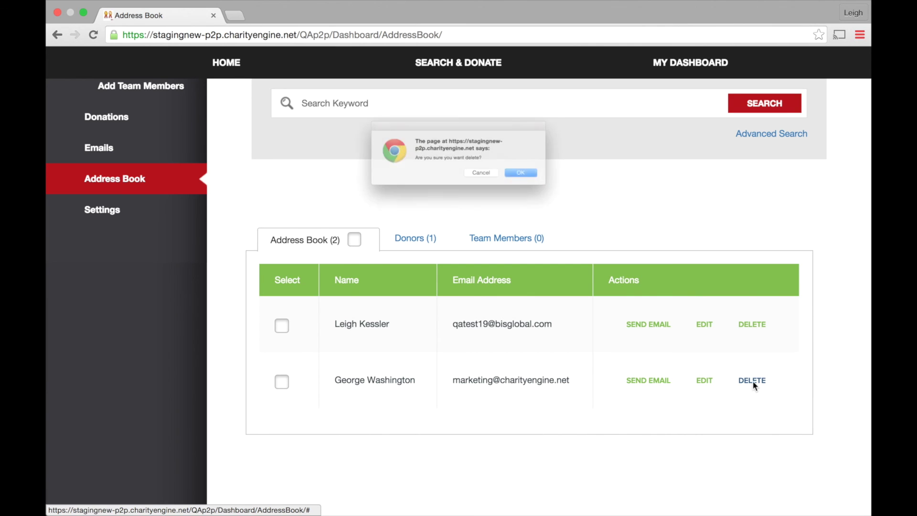
pyautogui.click(549, 184)
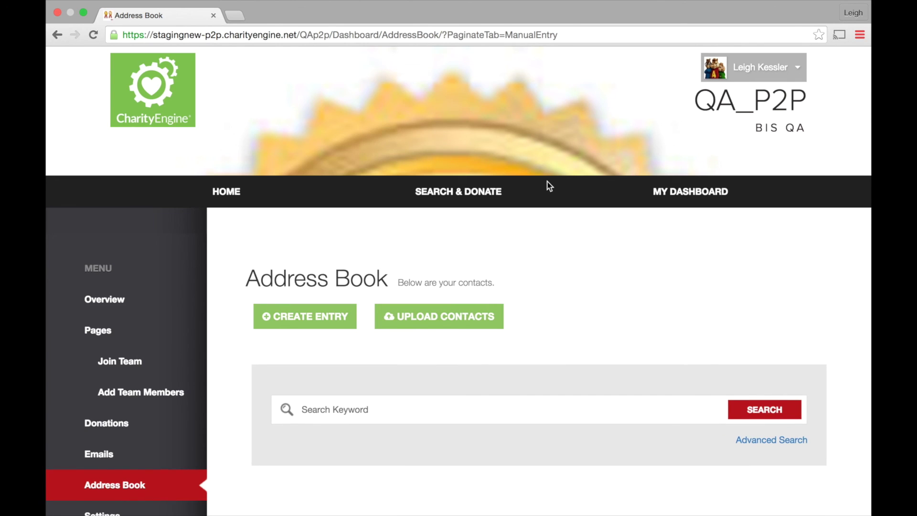
pyautogui.scroll(-3, 548, 184)
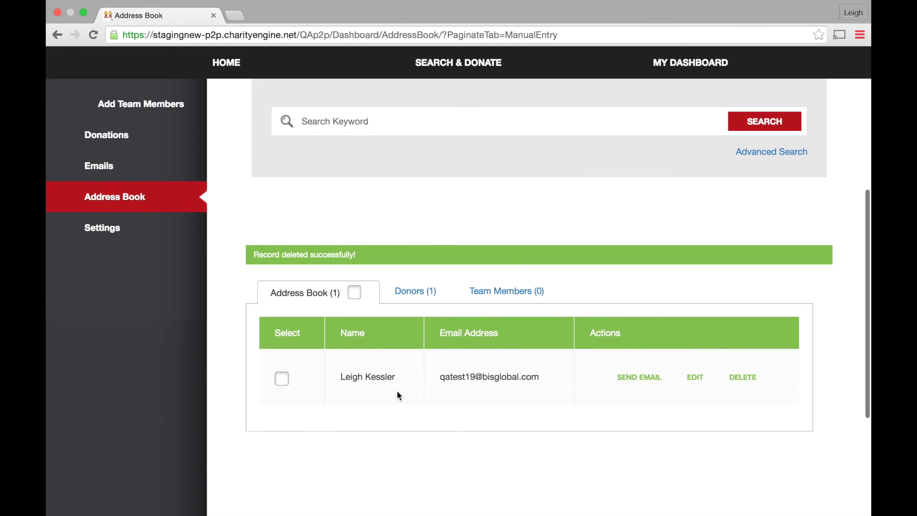